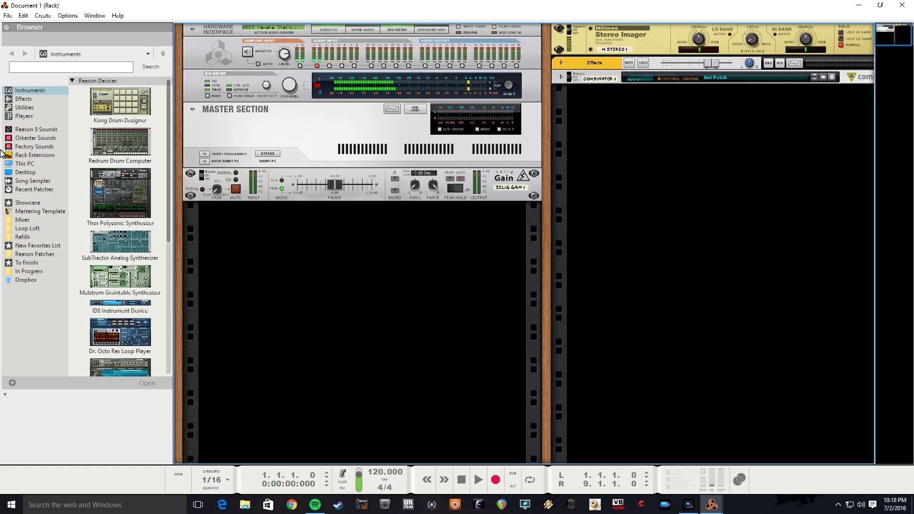
# - Add the Boris -FC patch from the 3 Leads folder of Reason 9 Sounds to the rack as a new instrument
pyautogui.click(17, 130)
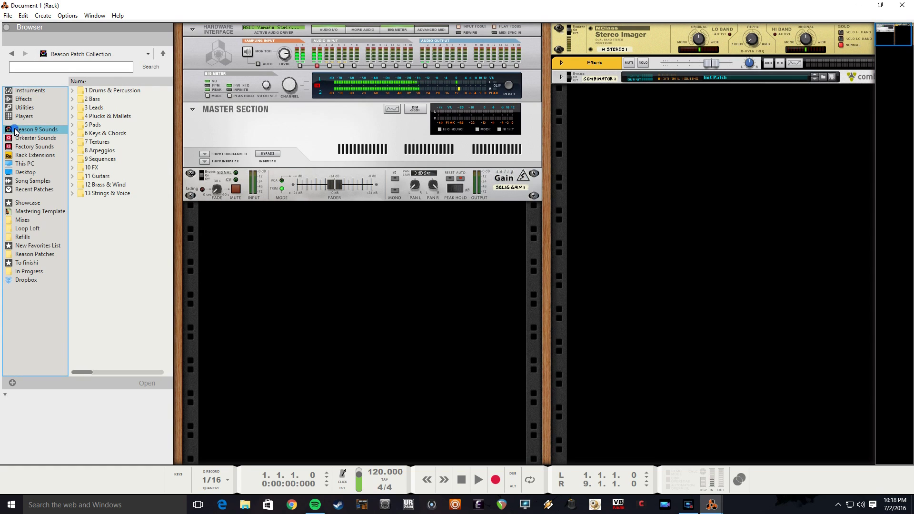
pyautogui.doubleClick(98, 107)
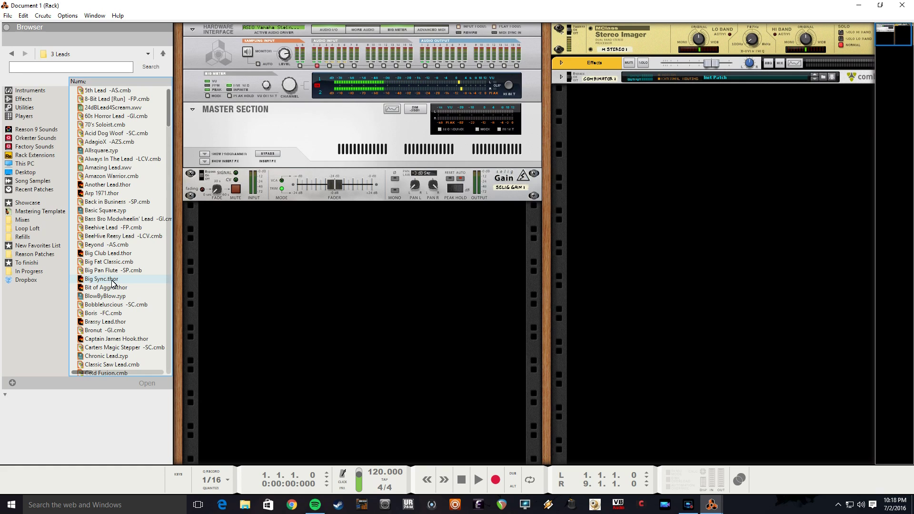
pyautogui.moveTo(110, 317); pyautogui.dragTo(422, 319)
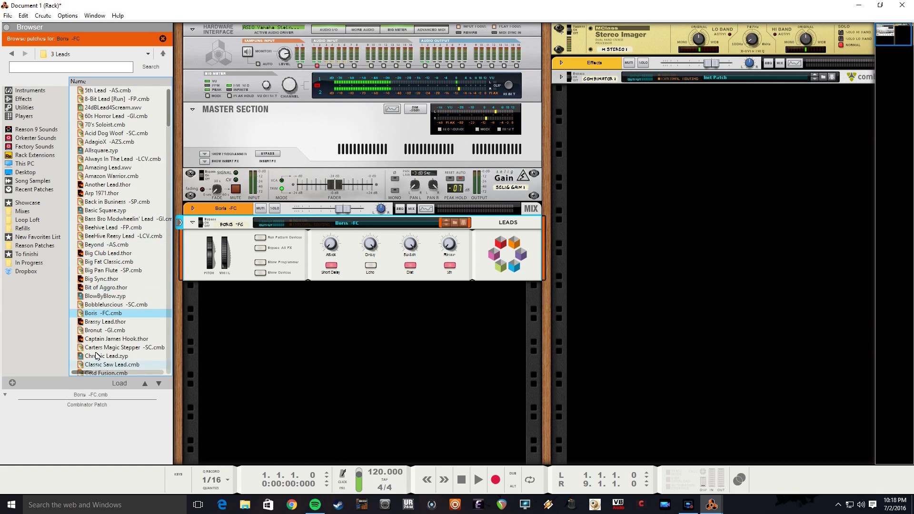
# - Replace the Boris -FC patch with the Dugo -FC lead patch
pyautogui.scroll(-7, 96, 360)
pyautogui.click(95, 314)
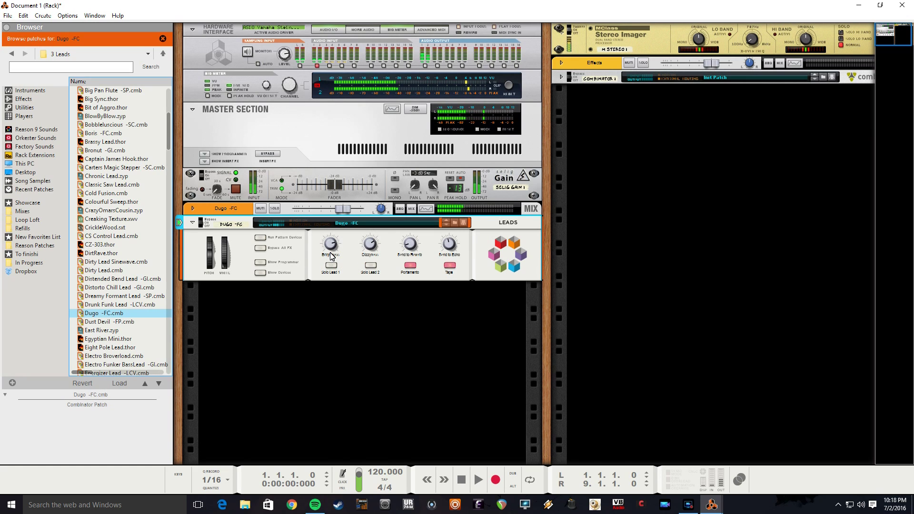
pyautogui.scroll(-5, 116, 285)
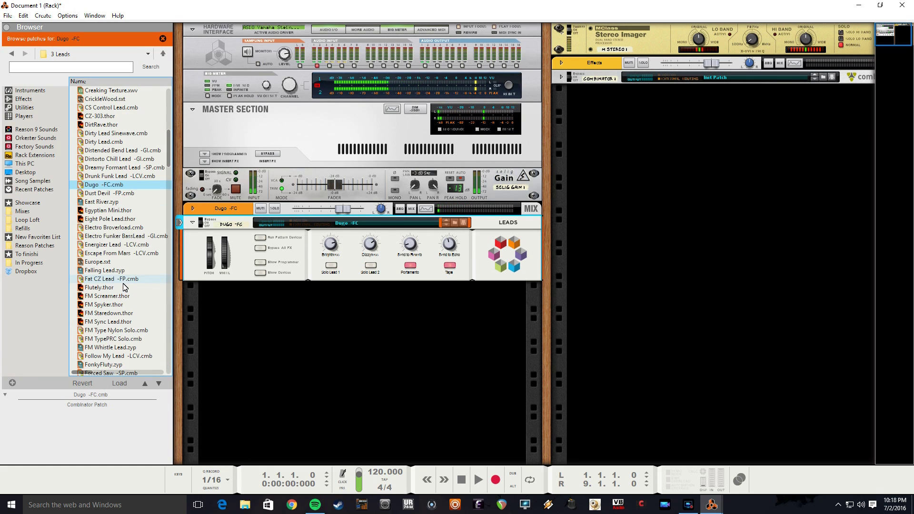
# - Load the Open Rhodes -FP patch from the Electric Piano folder of 6 Keys & Chords into the Combinator
pyautogui.click(14, 58)
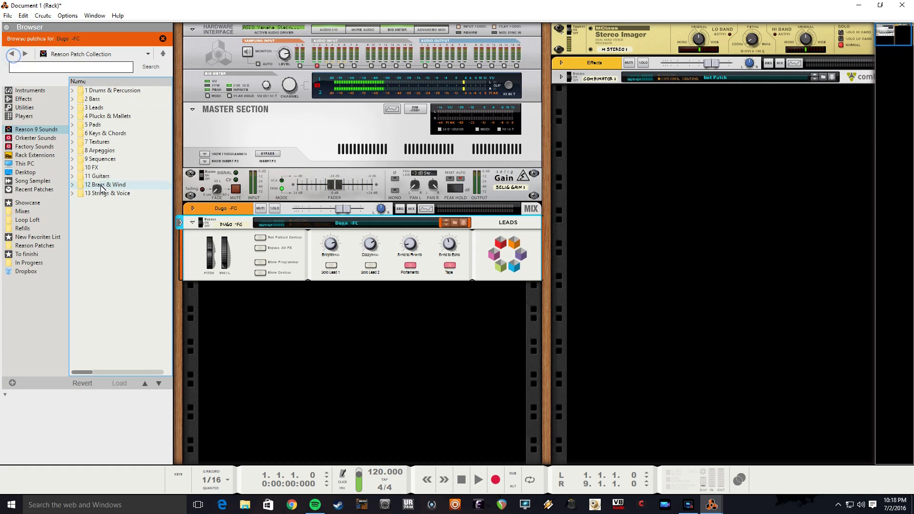
pyautogui.doubleClick(112, 136)
pyautogui.click(116, 101)
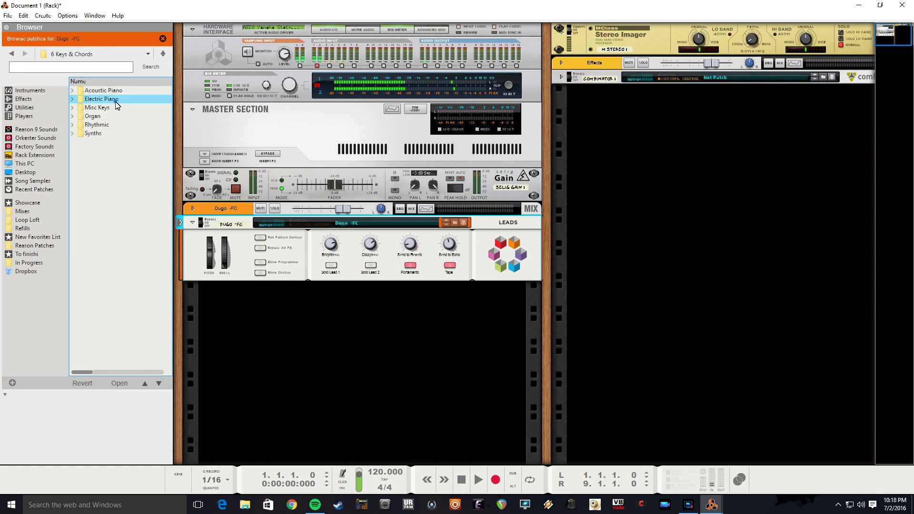
pyautogui.doubleClick(116, 100)
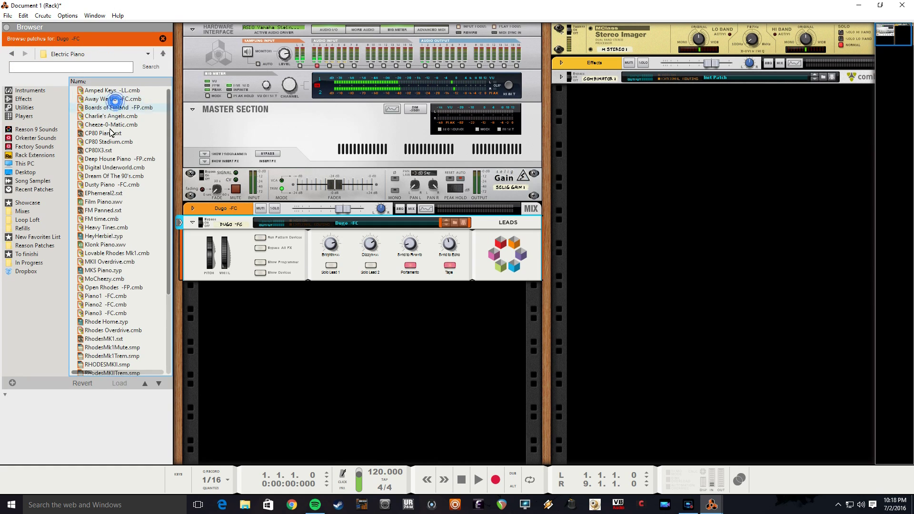
pyautogui.doubleClick(121, 288)
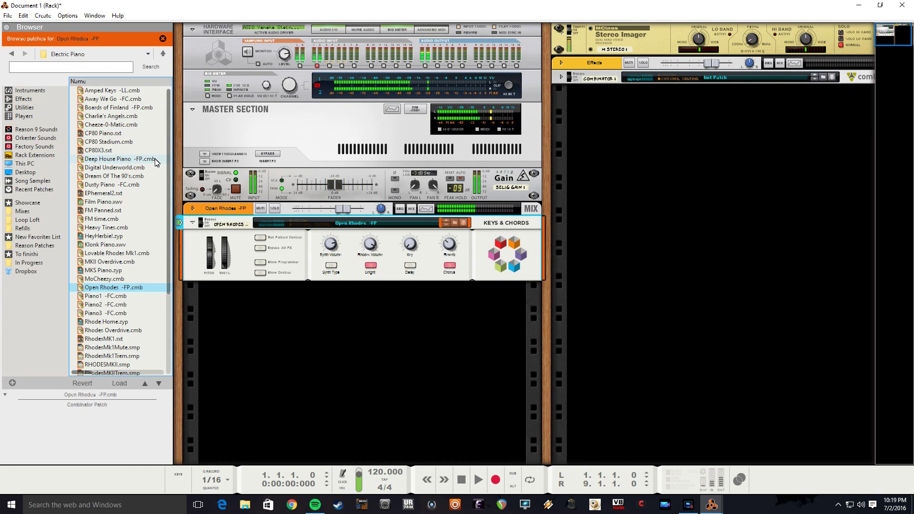
# - Show the devices inside the Open Rhodes Combinator and unfold both Scales & Chords players to examine their settings
pyautogui.click(264, 274)
pyautogui.scroll(-3, 276, 300)
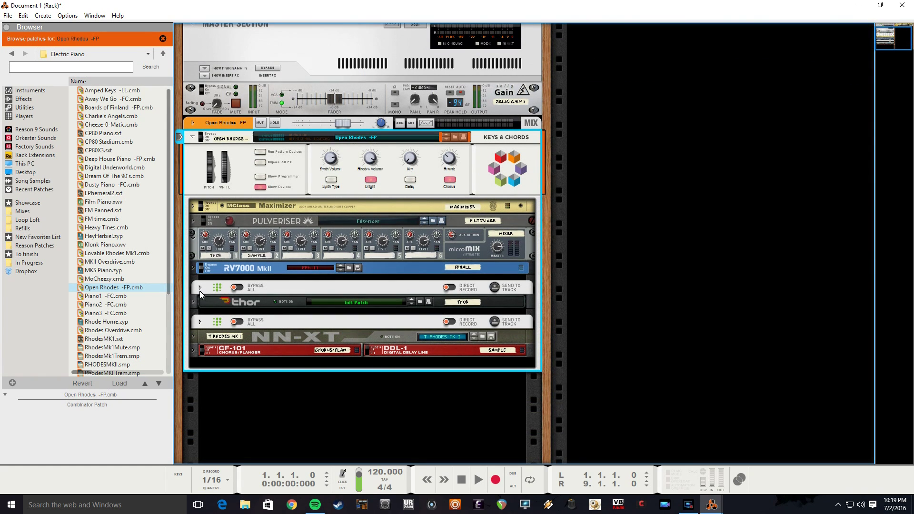
pyautogui.click(200, 288)
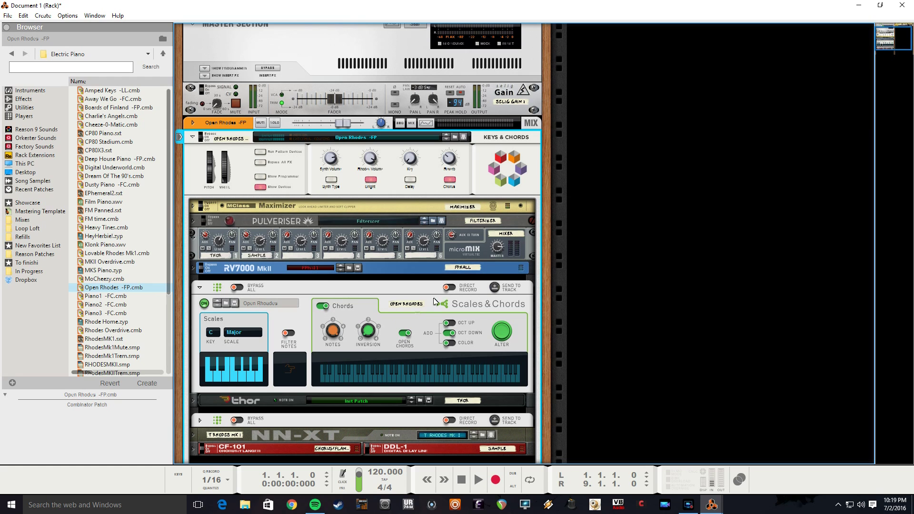
pyautogui.scroll(-3, 304, 404)
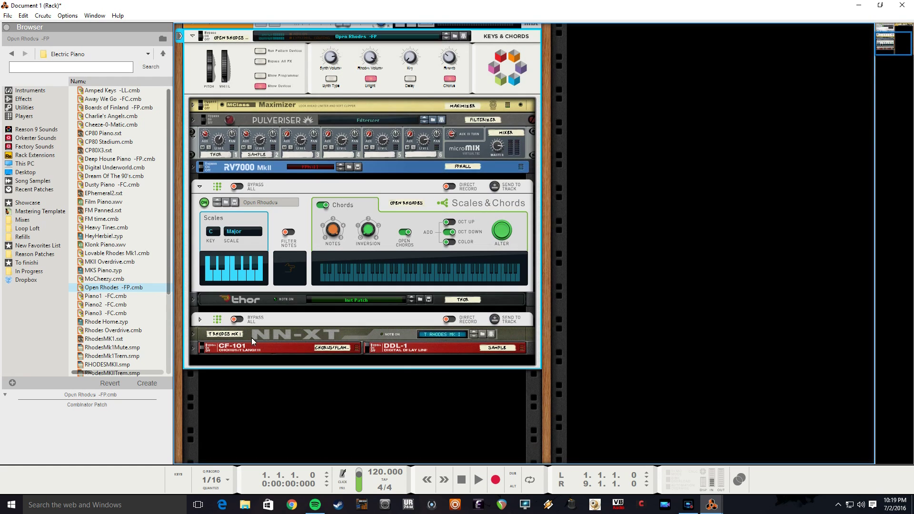
pyautogui.click(199, 320)
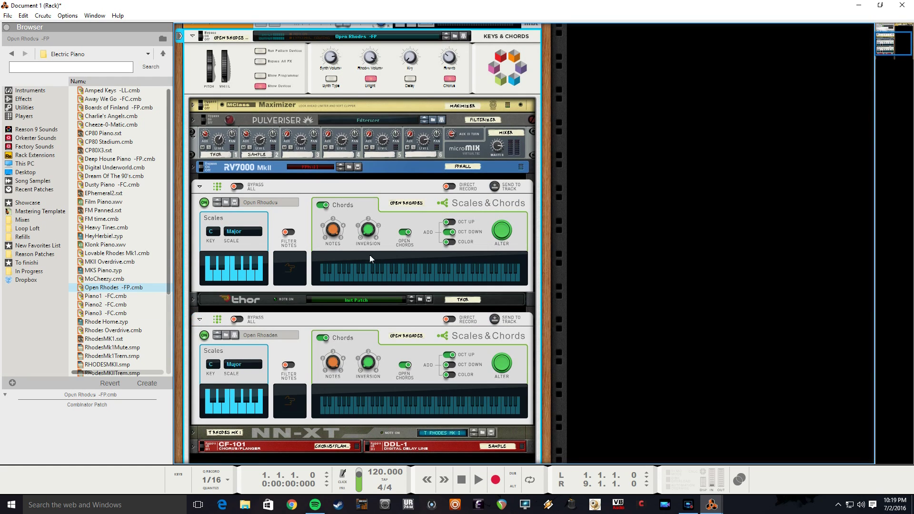
pyautogui.scroll(-3, 372, 266)
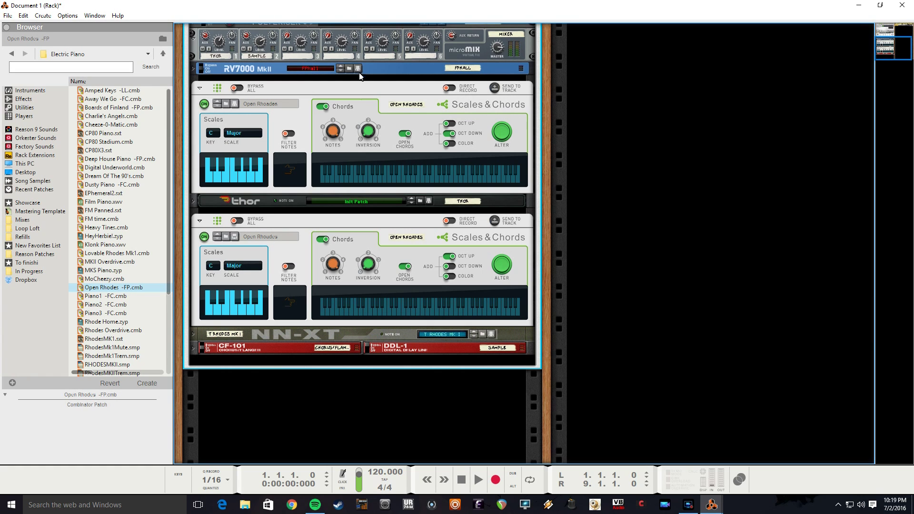
pyautogui.scroll(5, 373, 131)
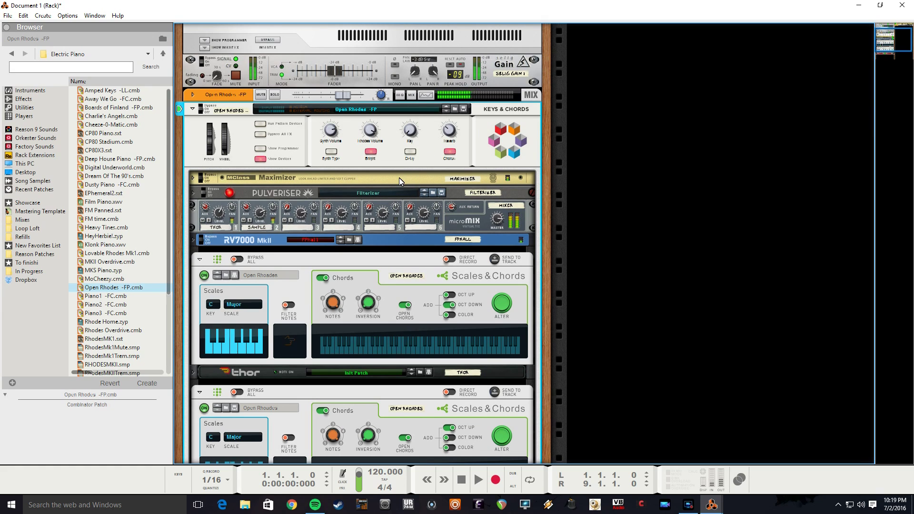
# - Try out the Inversion control on both Scales & Chords players of the Open Rhodes patch
pyautogui.click(371, 304)
pyautogui.click(362, 410)
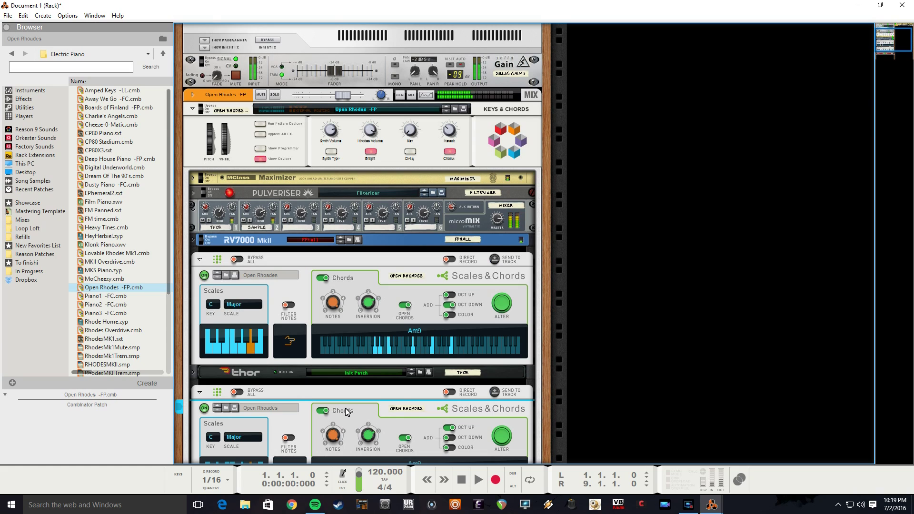
pyautogui.moveTo(366, 302); pyautogui.dragTo(367, 322)
pyautogui.moveTo(363, 434); pyautogui.dragTo(360, 449)
pyautogui.scroll(-5, 347, 356)
pyautogui.scroll(1, 404, 346)
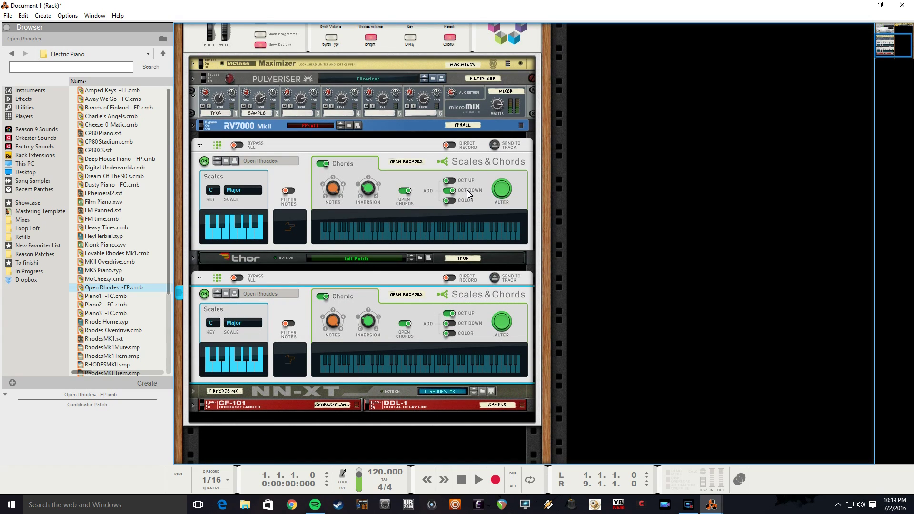
# - Load the Deep House Piano -FP patch into the Combinator, and replace it with Clavinet Rings from the Misc Keys folder
pyautogui.scroll(1, 313, 181)
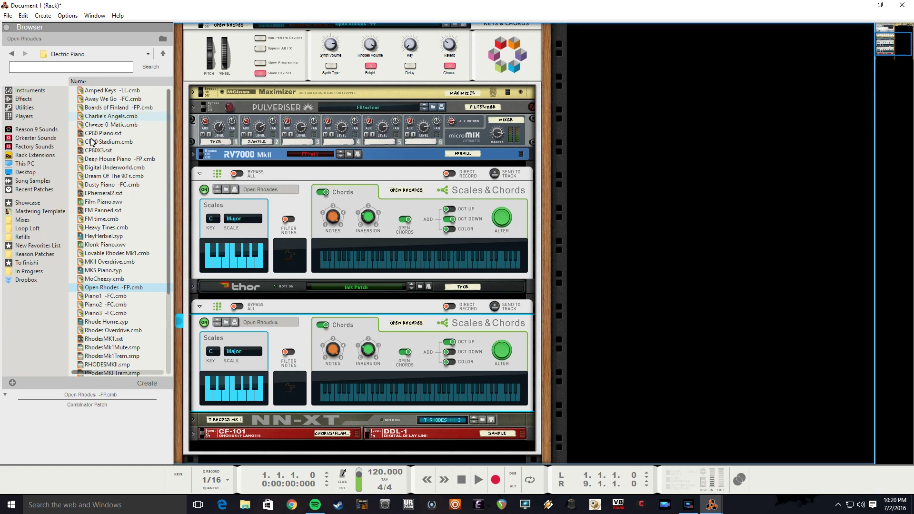
pyautogui.moveTo(99, 160); pyautogui.dragTo(284, 95)
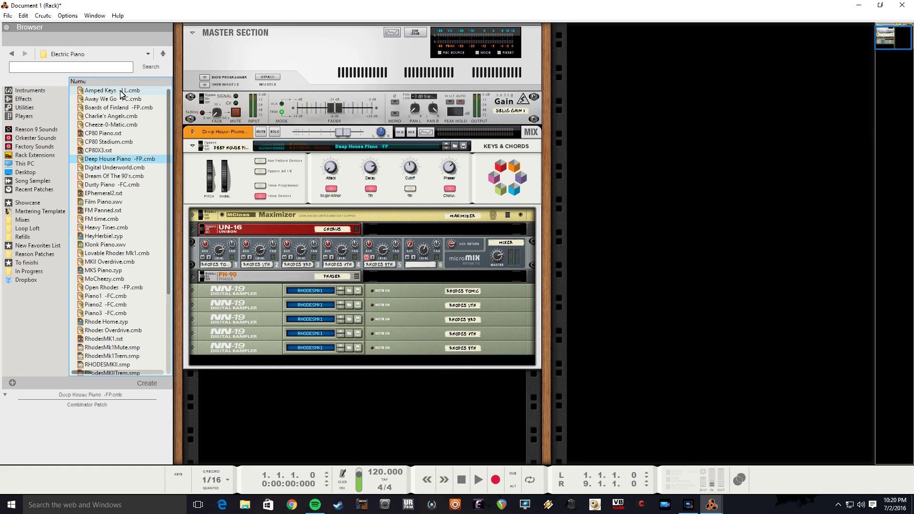
pyautogui.click(11, 53)
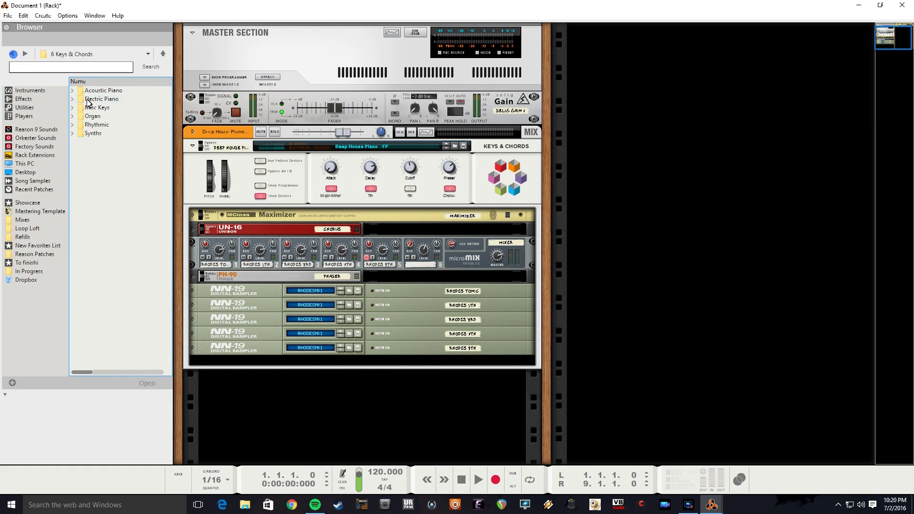
pyautogui.doubleClick(106, 110)
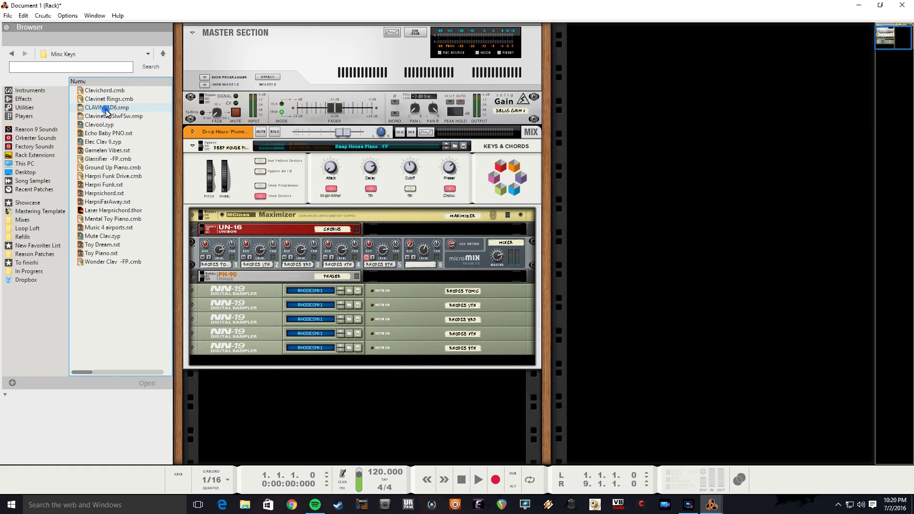
pyautogui.moveTo(106, 100); pyautogui.dragTo(300, 164)
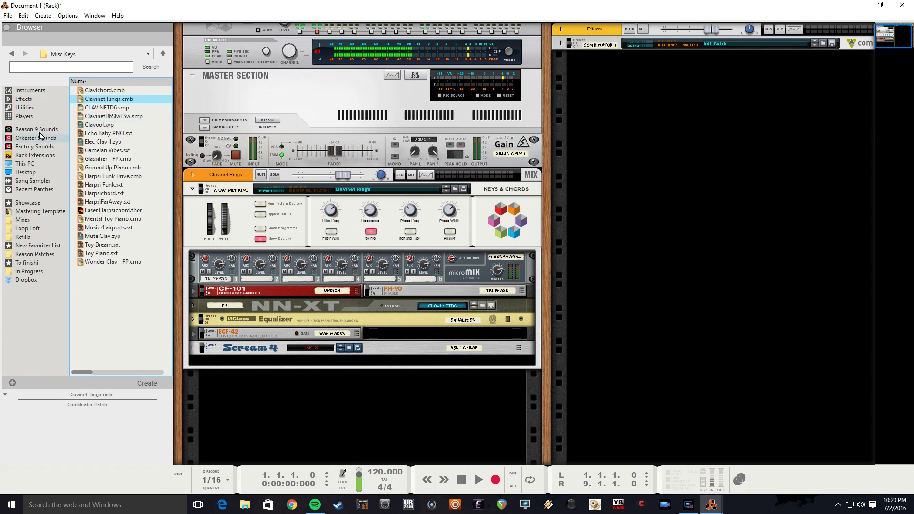
# - Add a Dual Arpeggio player to the Clavinet Rings instrument and load the Percy -SP patch into it
pyautogui.click(19, 127)
pyautogui.click(21, 116)
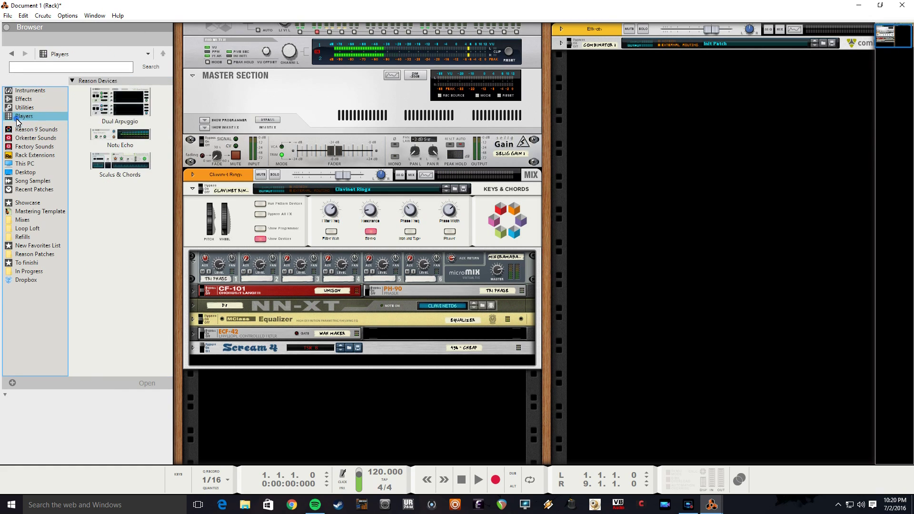
pyautogui.moveTo(120, 103)
pyautogui.mouseDown()
pyautogui.moveTo(275, 246)
pyautogui.moveTo(283, 196)
pyautogui.mouseUp()
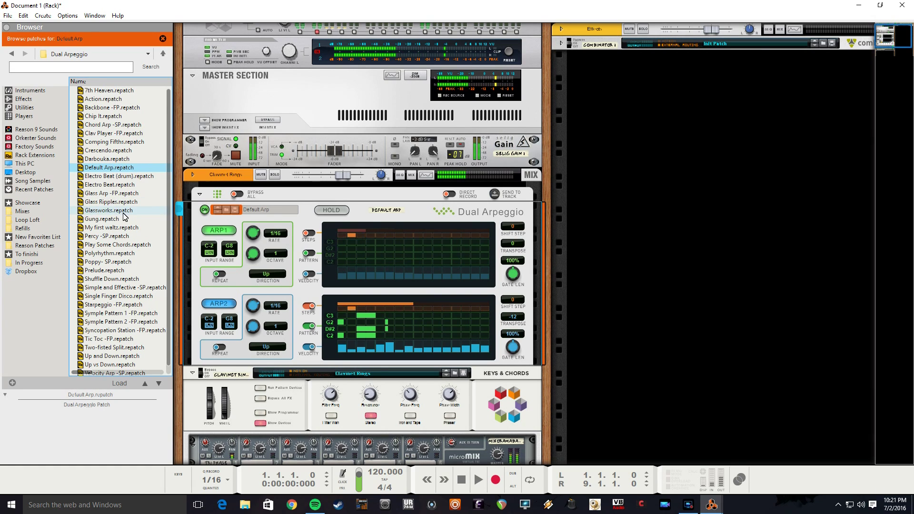
pyautogui.click(85, 236)
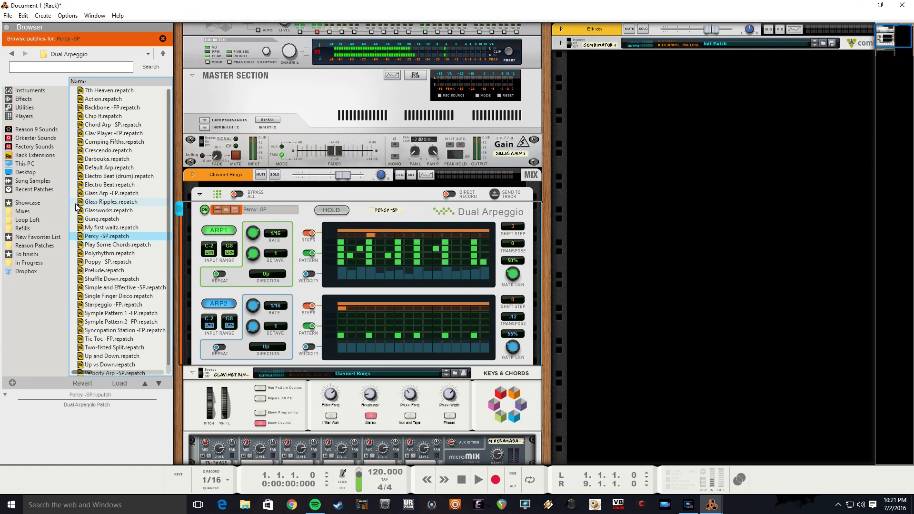
# - Add a Scales & Chords player above the Dual Arpeggio in the Clavinet Rings player chain
pyautogui.click(24, 116)
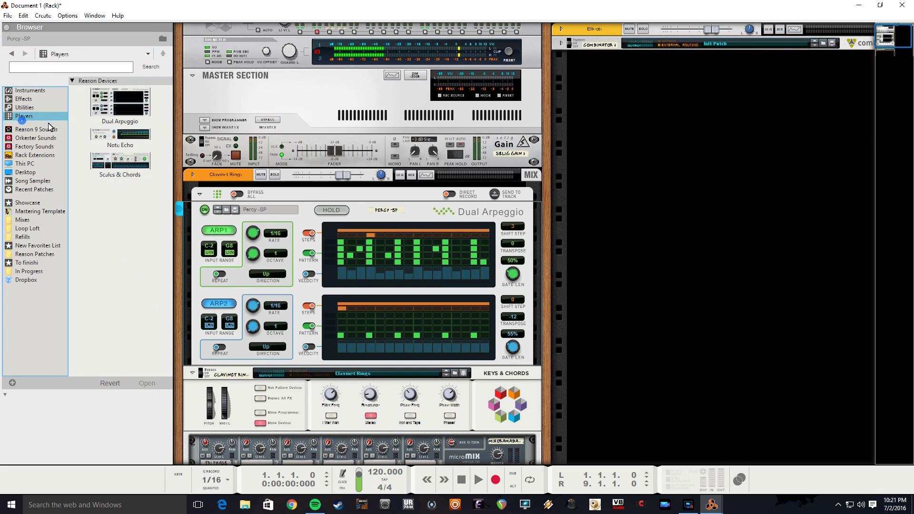
pyautogui.moveTo(99, 164)
pyautogui.mouseDown()
pyautogui.moveTo(276, 177)
pyautogui.moveTo(276, 204)
pyautogui.moveTo(267, 196)
pyautogui.mouseUp()
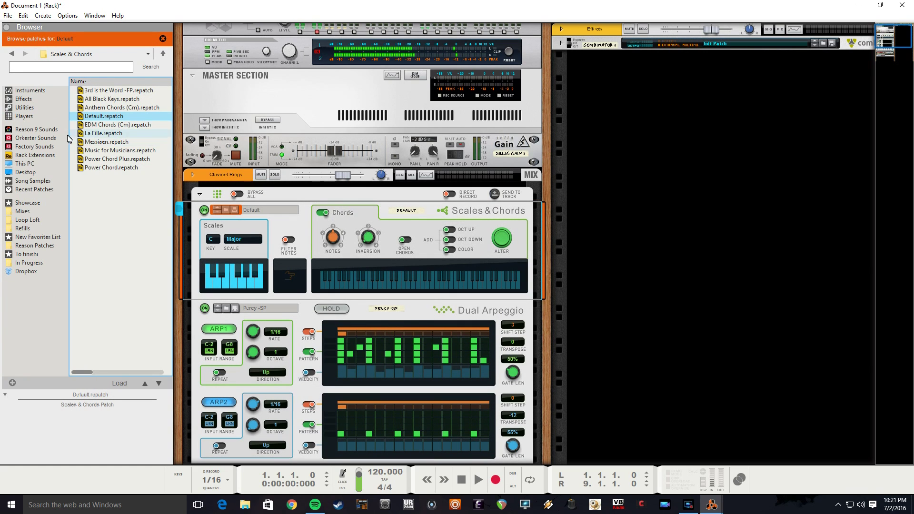
# - Add the Hypercraft -KS patch from the 4 Plucks & Mallets folder of Reason 9 Sounds to the rack as a separate instrument
pyautogui.click(48, 128)
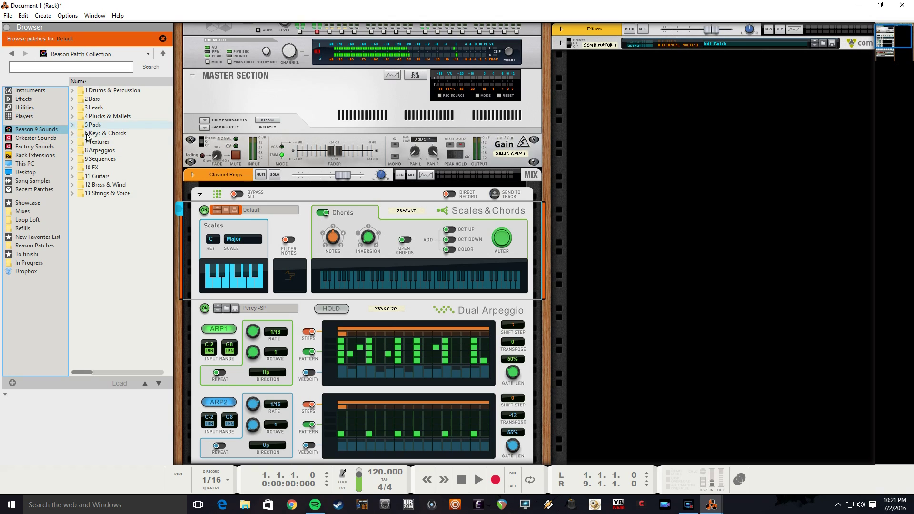
pyautogui.doubleClick(108, 116)
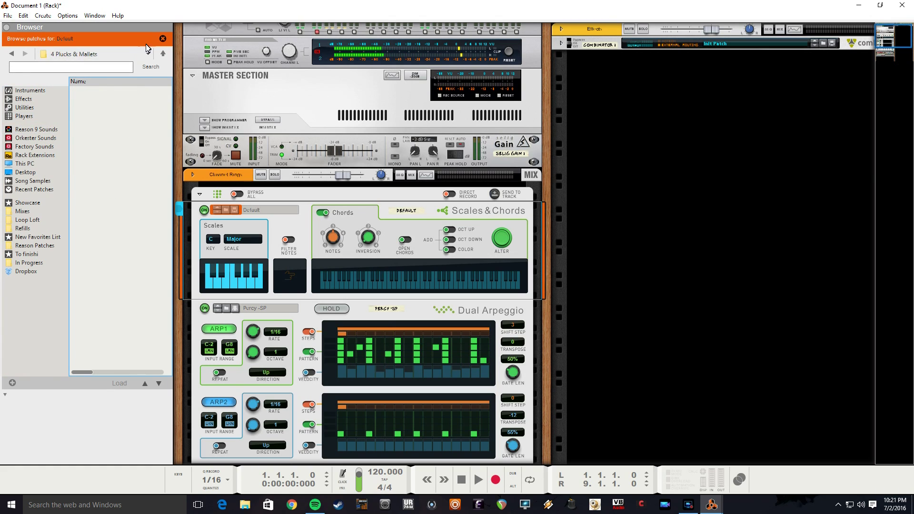
pyautogui.click(163, 39)
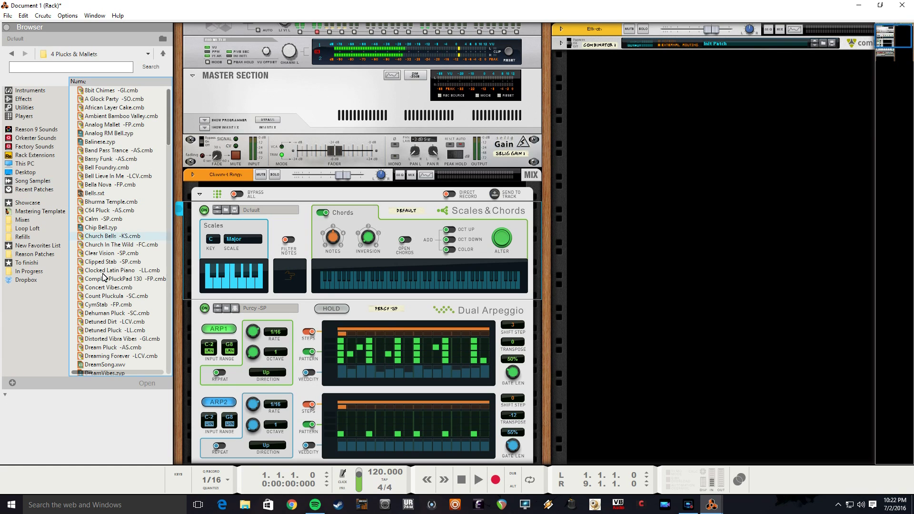
pyautogui.scroll(-4, 105, 254)
pyautogui.scroll(-11, 106, 253)
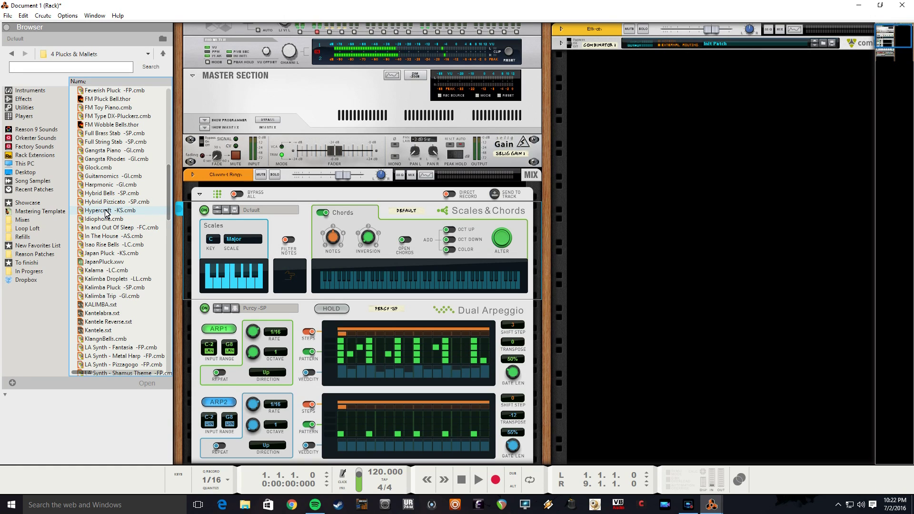
pyautogui.moveTo(102, 212); pyautogui.dragTo(247, 198)
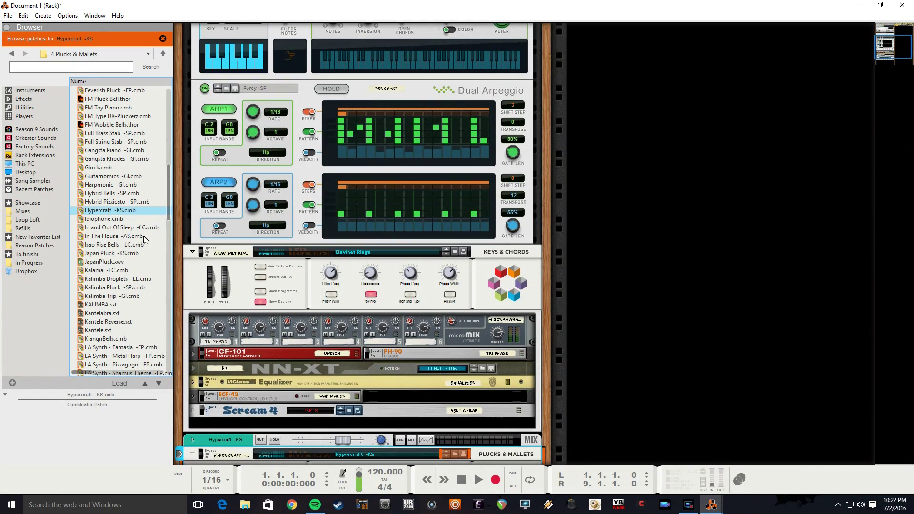
# - Replace the Clavinet Rings patch beneath the Scales & Chords and Dual Arpeggio players with Hypercraft -KS
pyautogui.moveTo(114, 213); pyautogui.dragTo(263, 272)
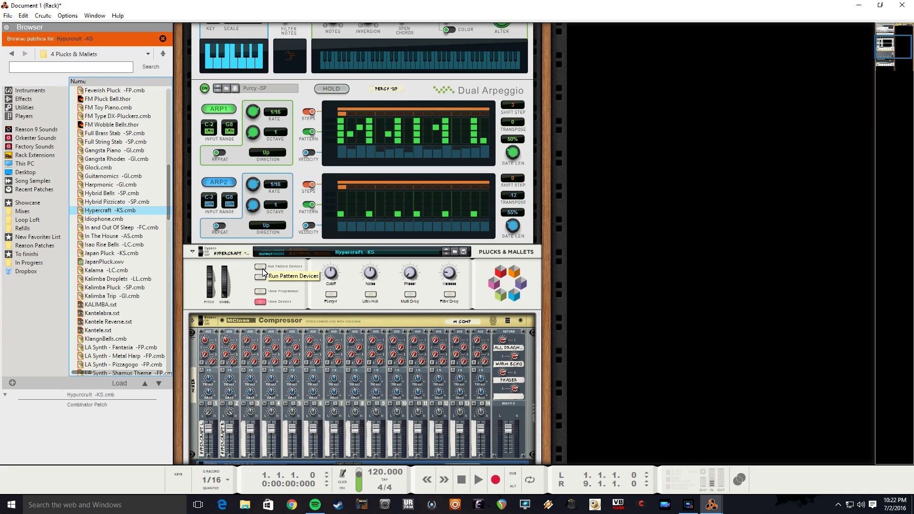
pyautogui.scroll(5, 362, 252)
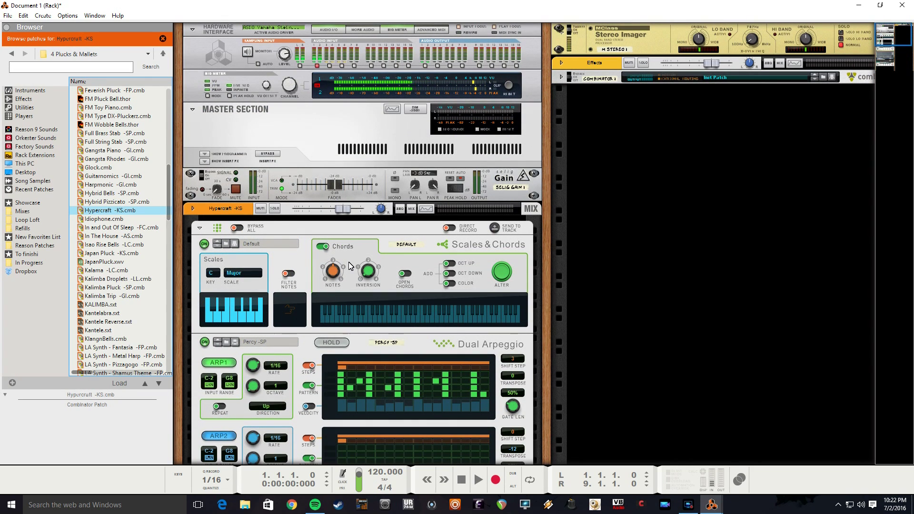
pyautogui.scroll(-3, 350, 265)
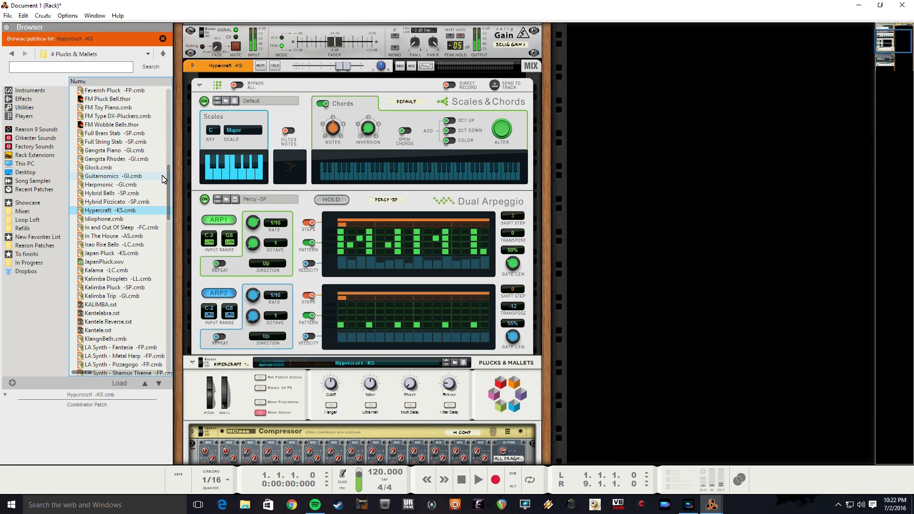
# - Select the first Hypercraft -KS track, the one with the players, in the sequencer and enable it for recording
pyautogui.click(220, 65)
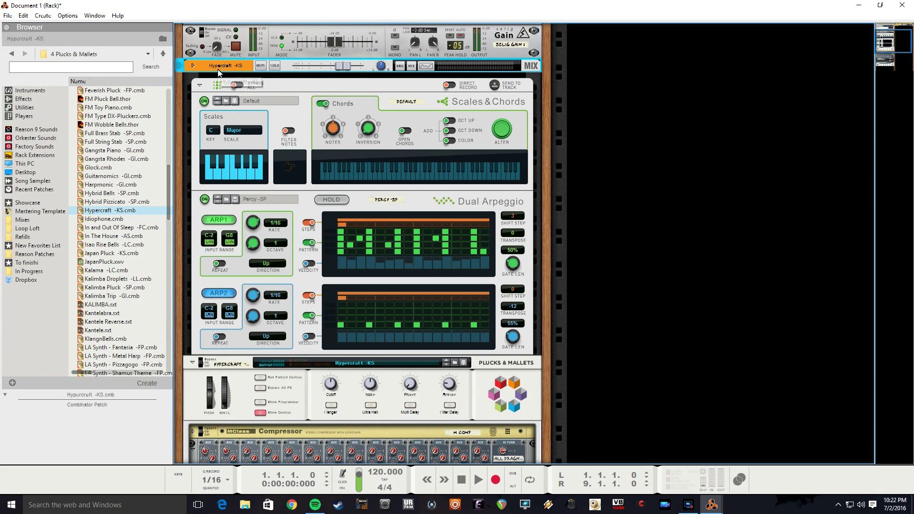
pyautogui.scroll(-3, 240, 138)
pyautogui.click(239, 219)
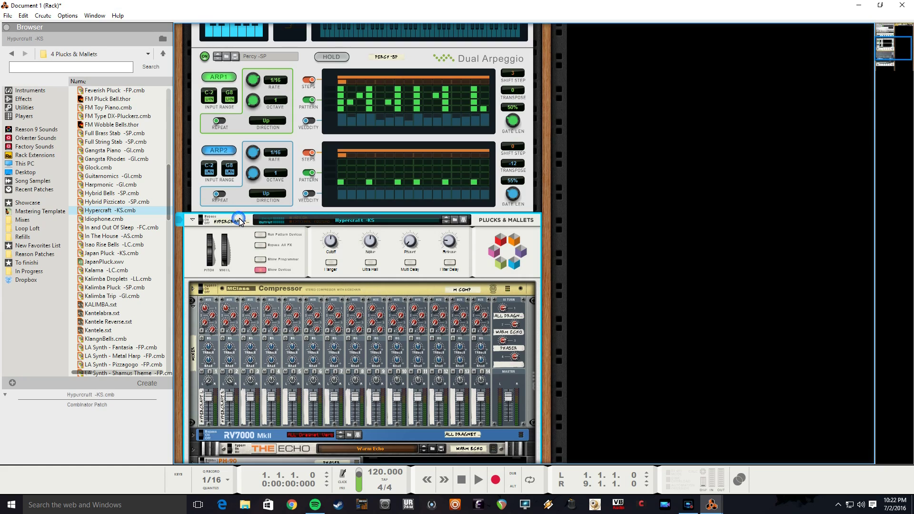
pyautogui.scroll(-3, 240, 224)
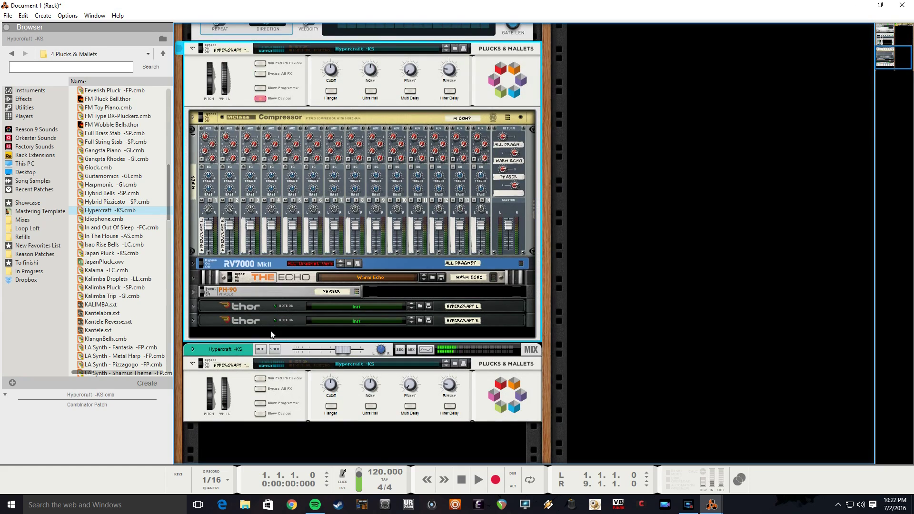
pyautogui.scroll(4, 280, 303)
pyautogui.hotkey('alt', 'Tab')
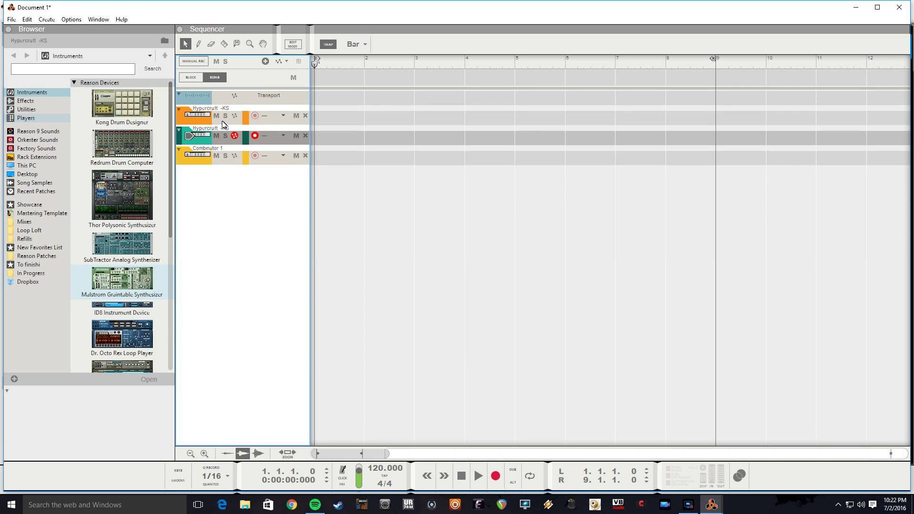
pyautogui.click(222, 123)
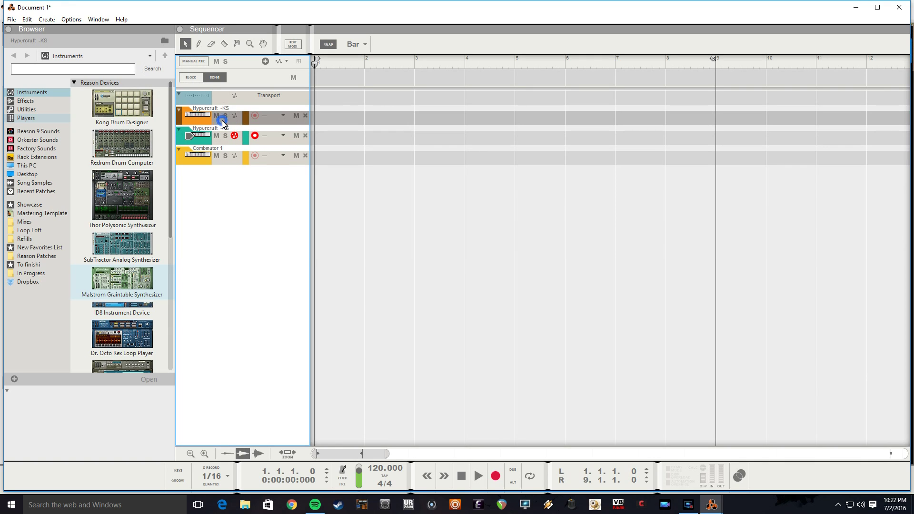
pyautogui.click(255, 119)
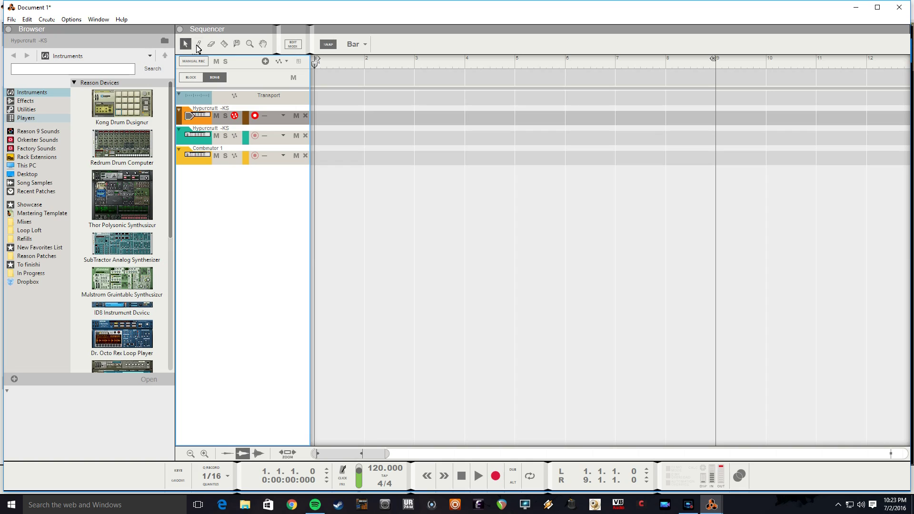
# - Return to the rack and load the Crescendo patch and after it My first waltz into the Dual Arpeggio player
pyautogui.hotkey('alt', 'Tab')
pyautogui.hotkey('alt', 'Tab')
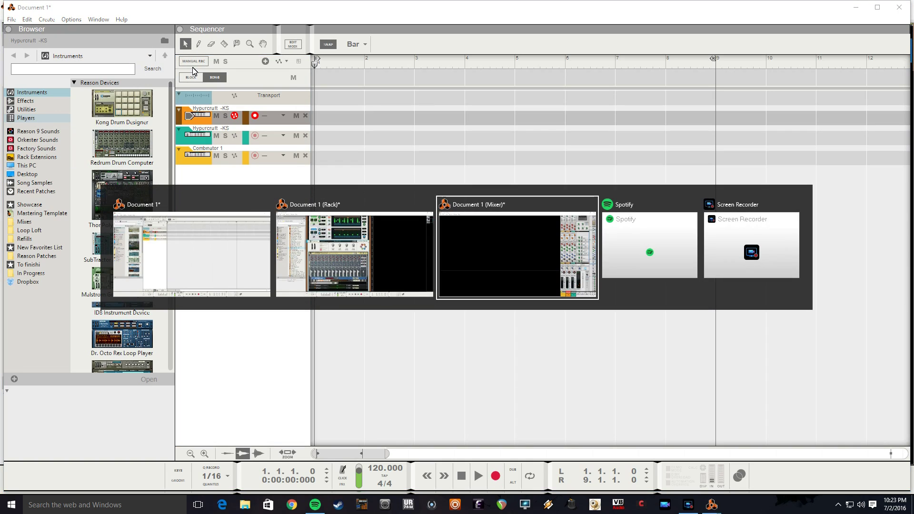
pyautogui.click(387, 287)
pyautogui.scroll(10, 322, 260)
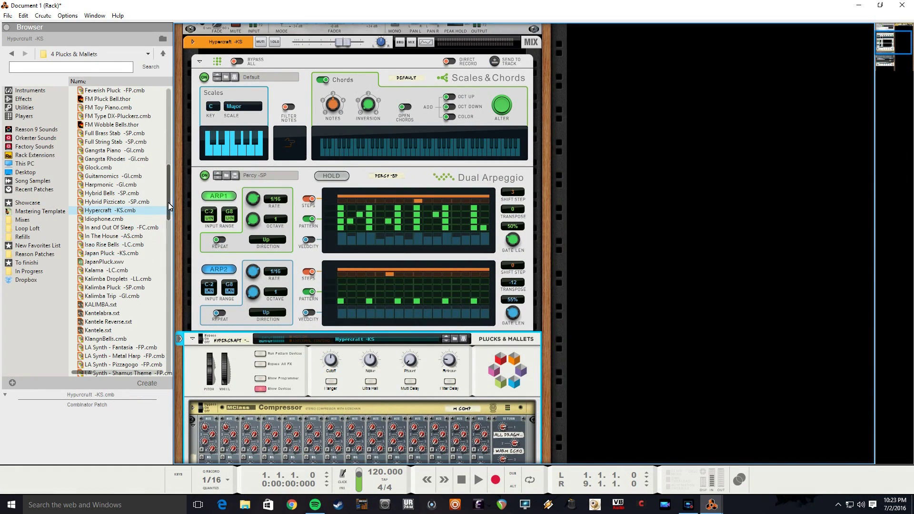
pyautogui.click(227, 175)
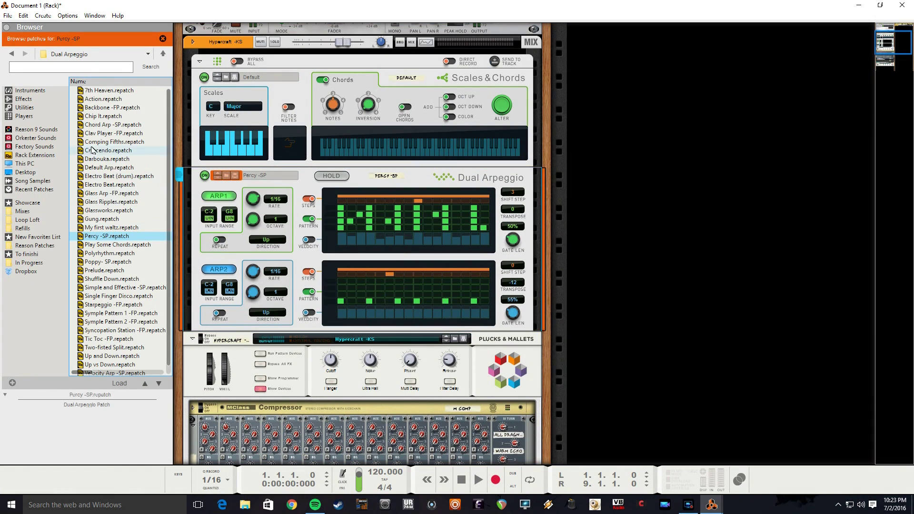
pyautogui.click(89, 152)
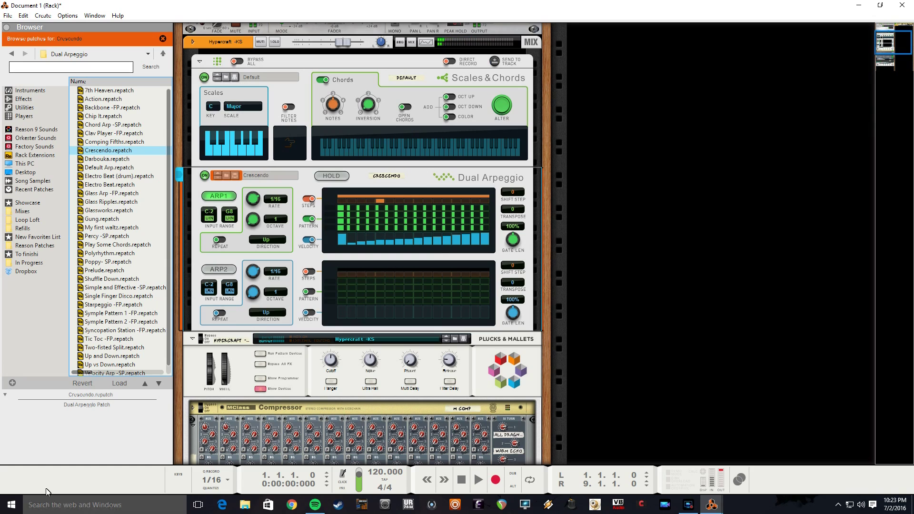
pyautogui.moveTo(114, 228); pyautogui.dragTo(211, 229)
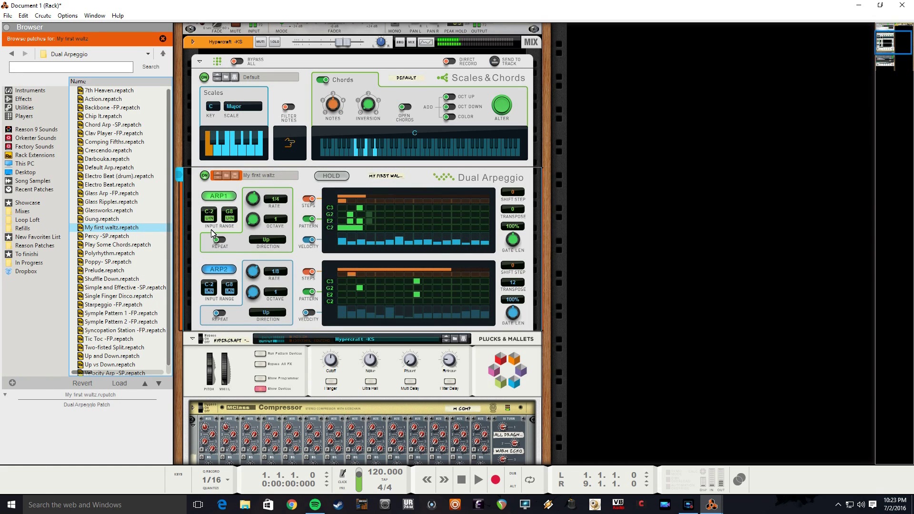
# - Set Scales & Chords to five-note open chords with Oct Up, Oct Down and Color added
pyautogui.click(372, 113)
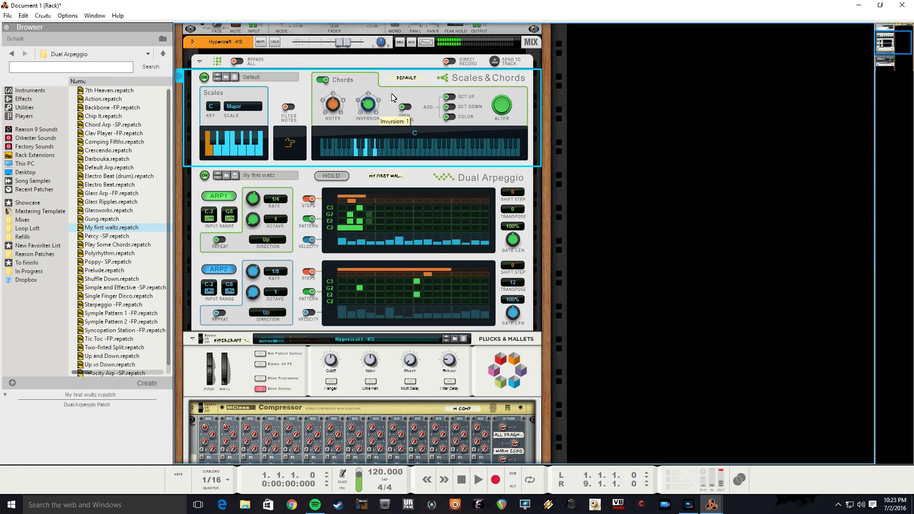
pyautogui.click(449, 96)
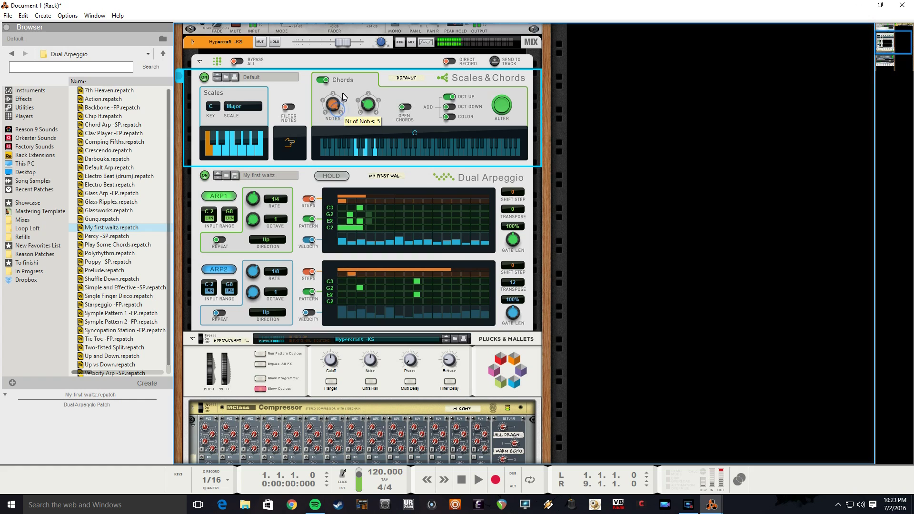
pyautogui.click(403, 107)
pyautogui.click(448, 107)
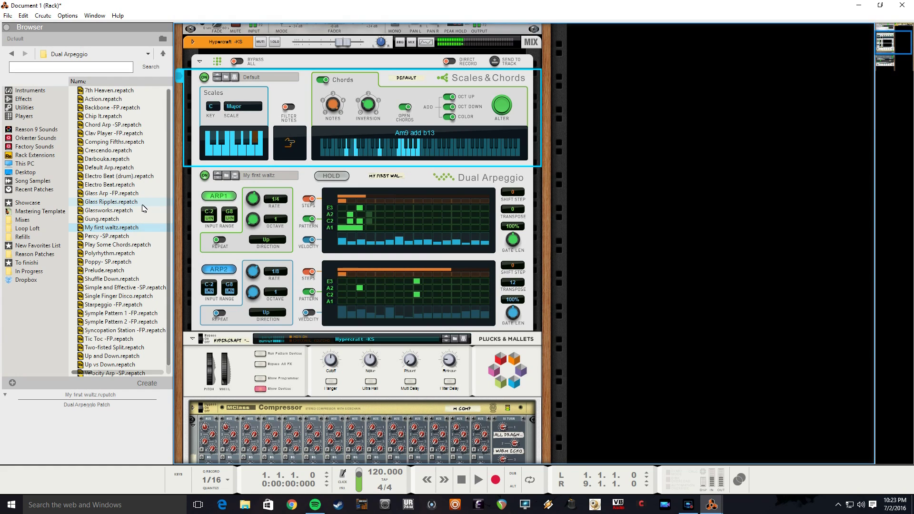
# - Load the Chip It patch and after it Electro Beat into the Dual Arpeggio player
pyautogui.moveTo(103, 116); pyautogui.dragTo(256, 221)
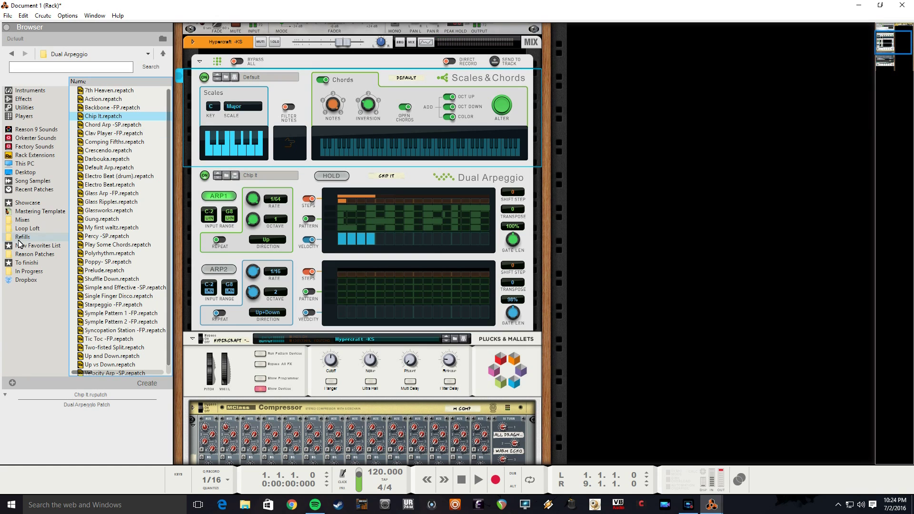
pyautogui.moveTo(98, 185); pyautogui.dragTo(262, 227)
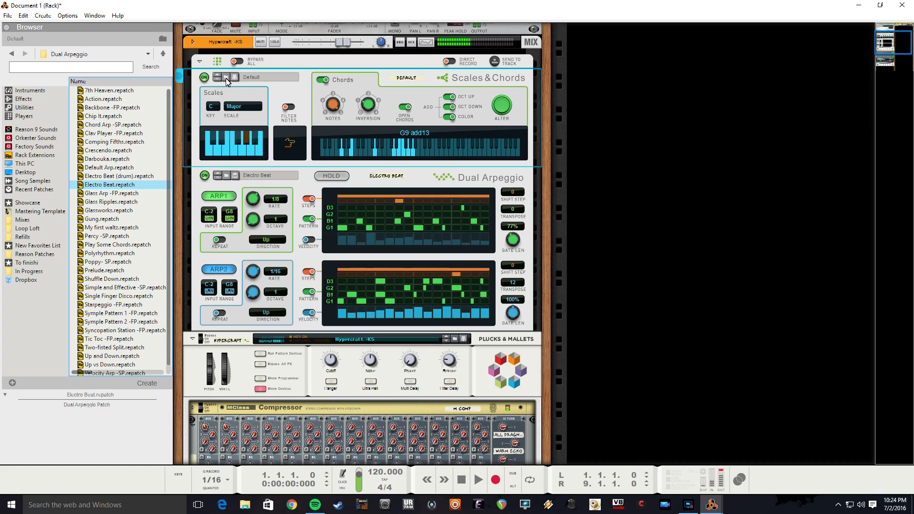
# - Set the Scales & Chords scale to Phrygian and try the Alter function on the chords
pyautogui.click(232, 105)
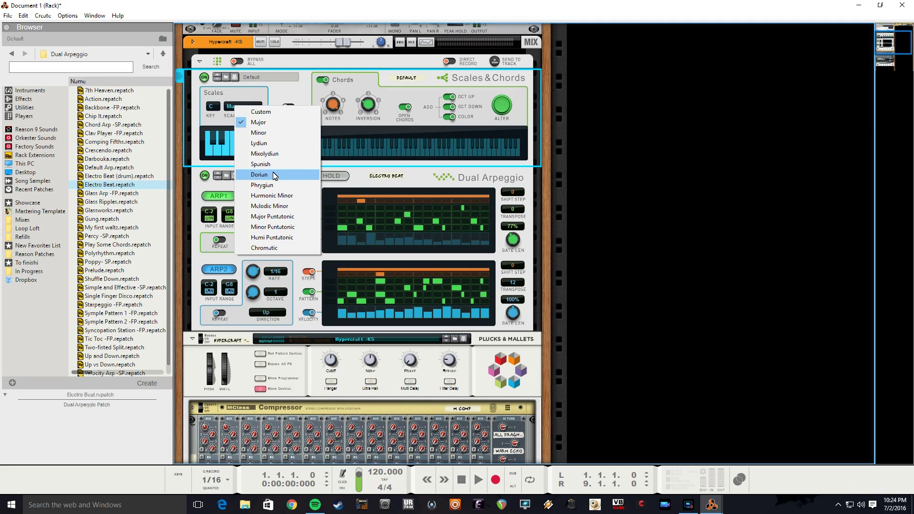
pyautogui.click(262, 185)
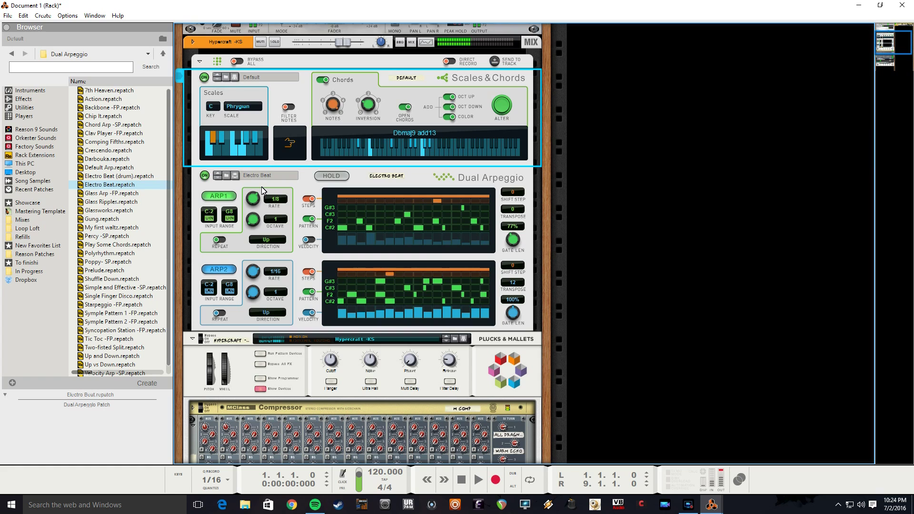
pyautogui.click(498, 111)
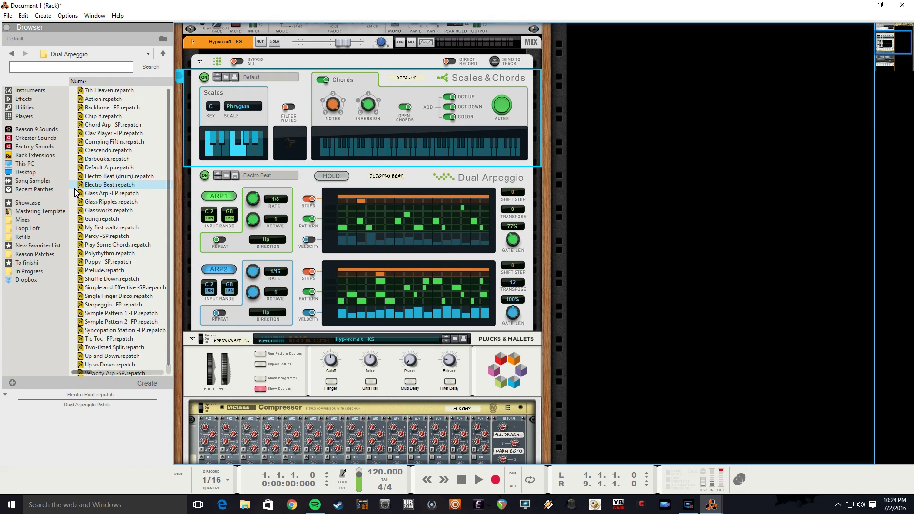
# - Delete the Scales & Chords and Dual Arpeggio players from the Hypercraft -KS instrument
pyautogui.click(335, 61)
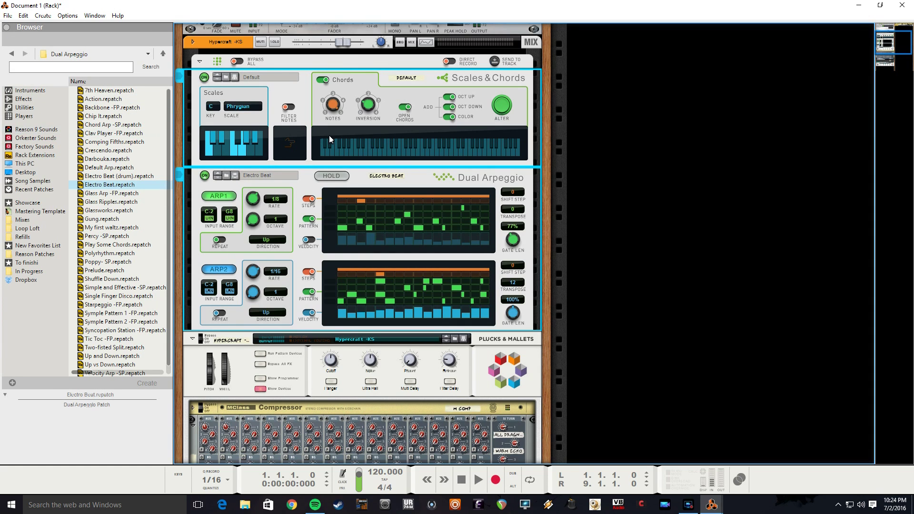
pyautogui.press('Delete')
pyautogui.click(425, 271)
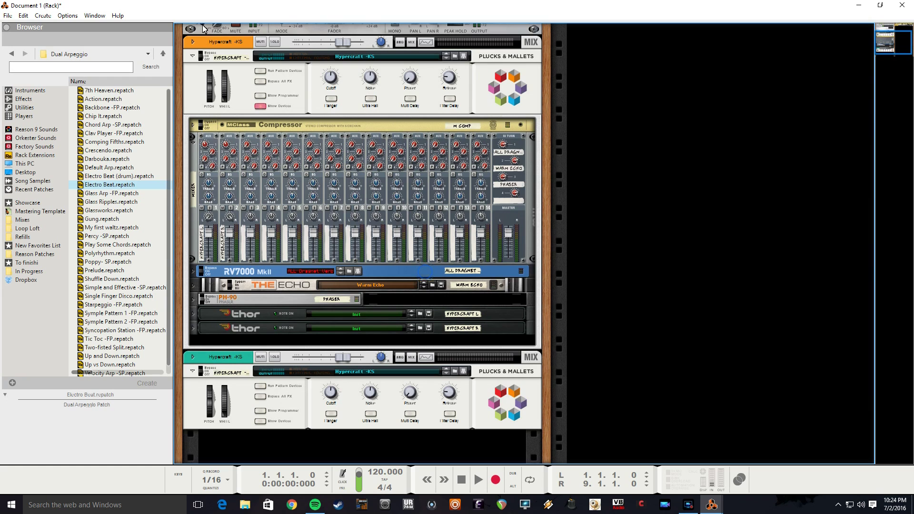
# - Delete both Hypercraft -KS mix channels together with all devices and tracks in their groups
pyautogui.click(215, 38)
pyautogui.press('Delete')
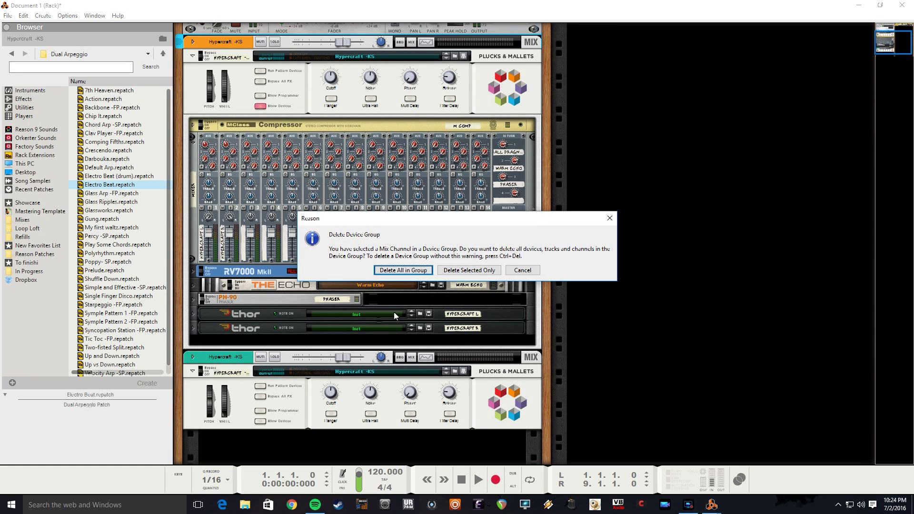
pyautogui.click(421, 272)
pyautogui.click(245, 209)
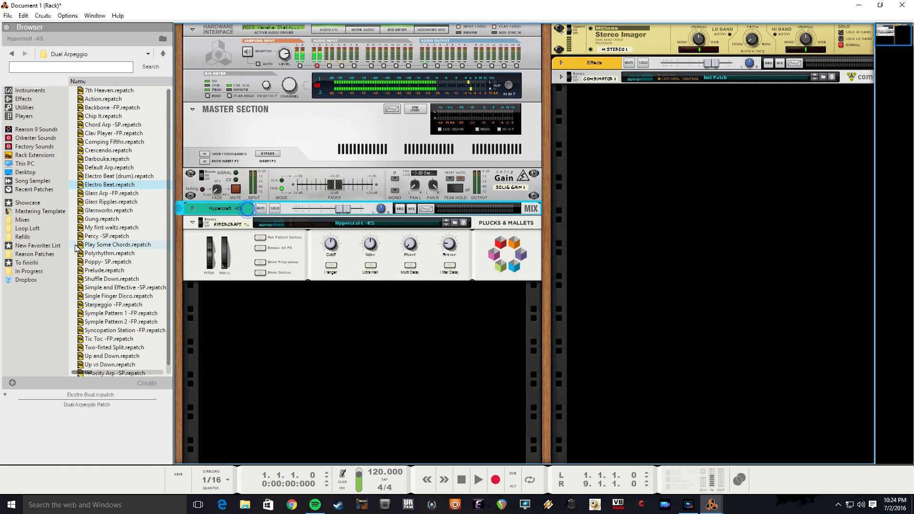
pyautogui.press('Delete')
pyautogui.click(403, 270)
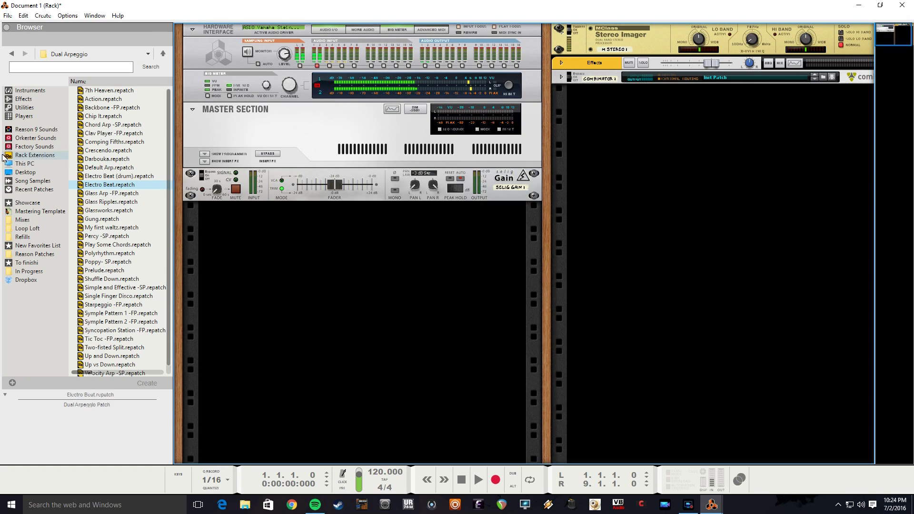
# - Add the Gt Trem Edge patch from the 11 Guitars folder of Reason 9 Sounds to the rack as an instrument
pyautogui.click(25, 116)
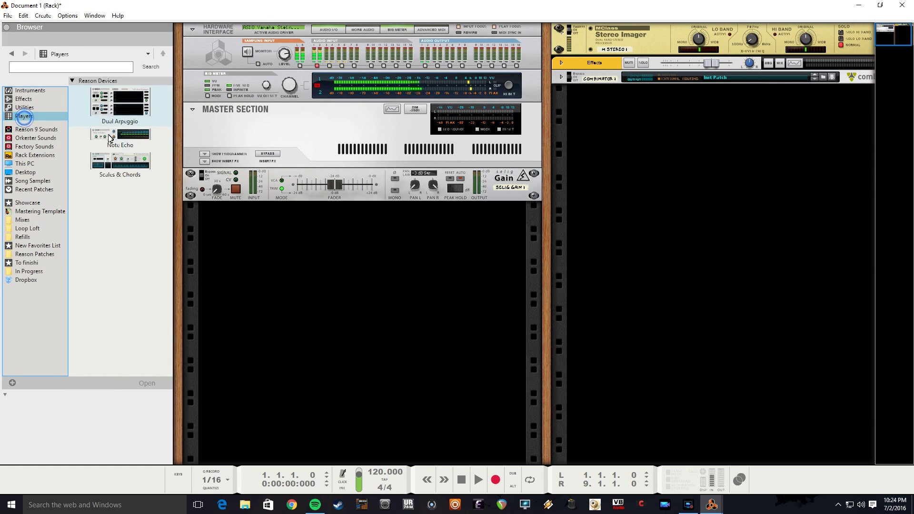
pyautogui.click(34, 129)
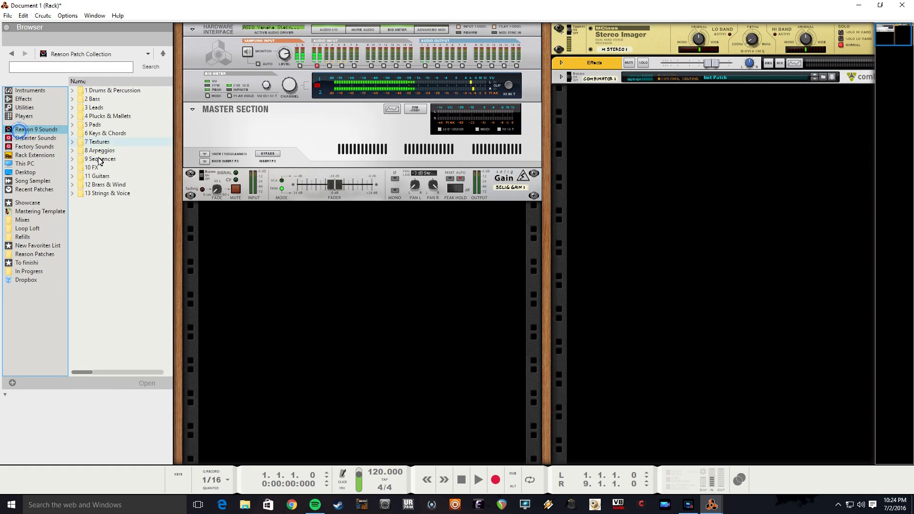
pyautogui.click(122, 176)
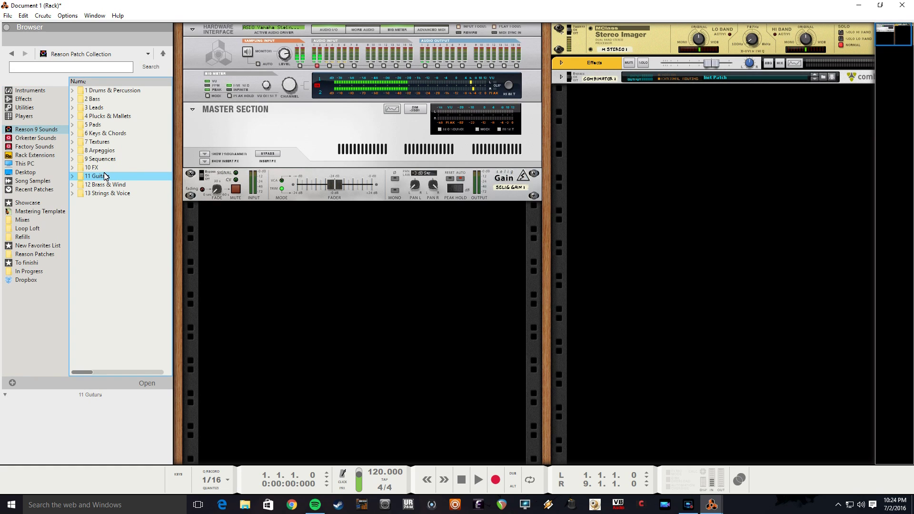
pyautogui.doubleClick(95, 178)
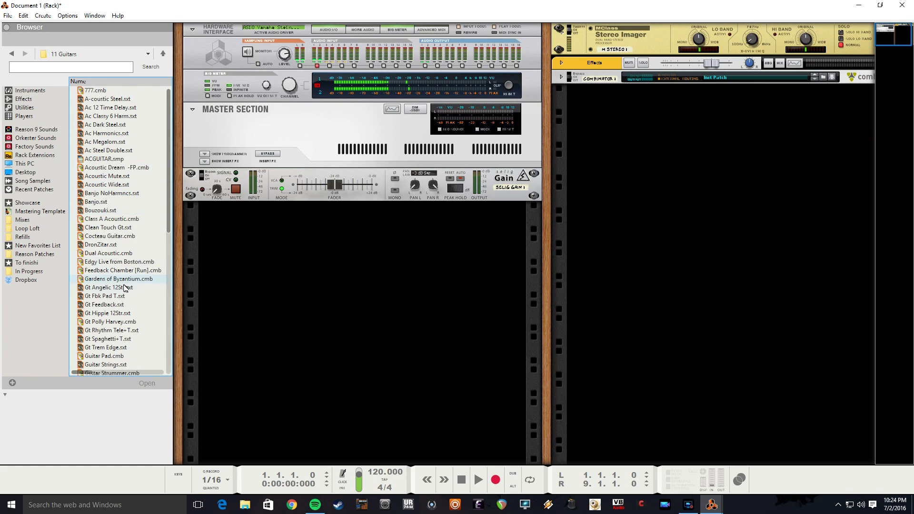
pyautogui.scroll(-1, 102, 304)
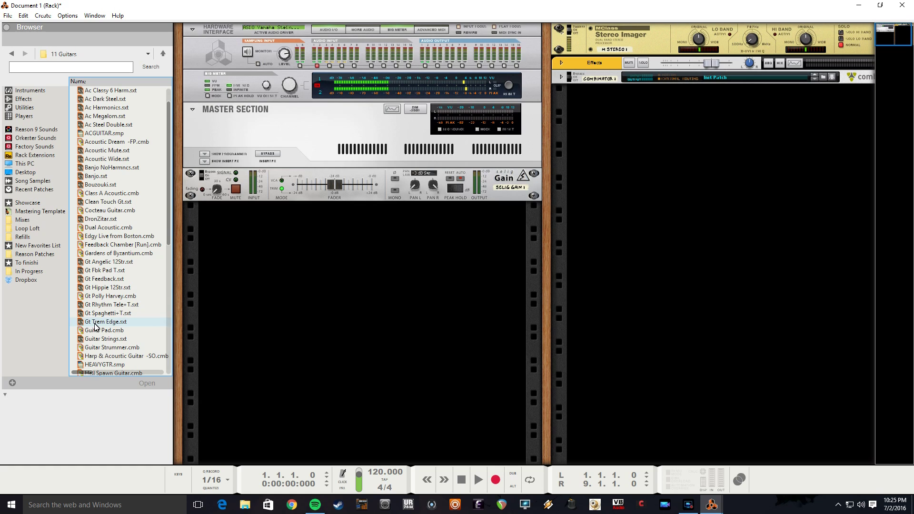
pyautogui.moveTo(96, 327); pyautogui.dragTo(342, 281)
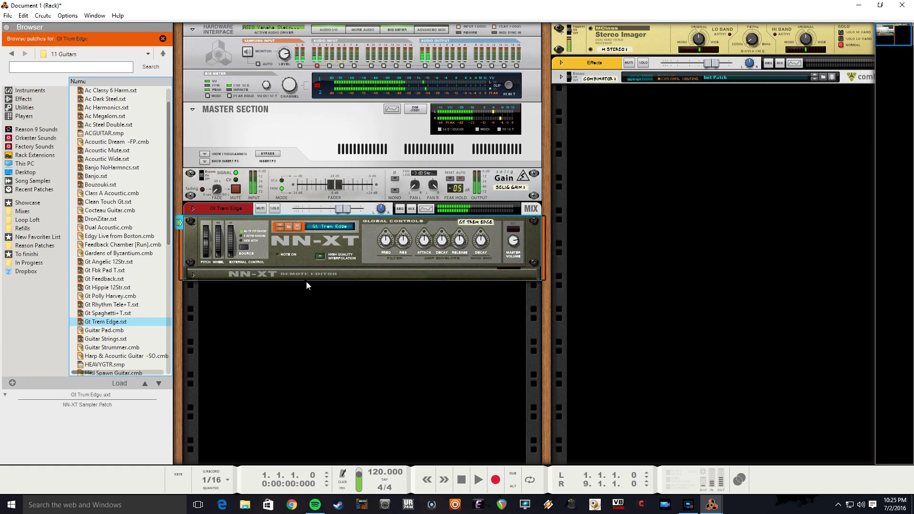
# - Add a Note Echo player to the Gt Trem Edge sampler and load the Double Octave Down patch into it
pyautogui.click(30, 117)
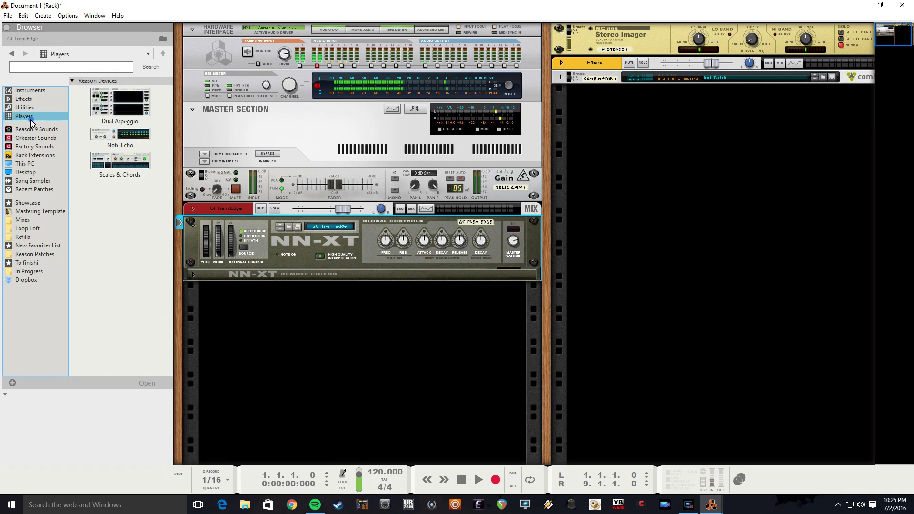
pyautogui.moveTo(103, 141); pyautogui.dragTo(233, 234)
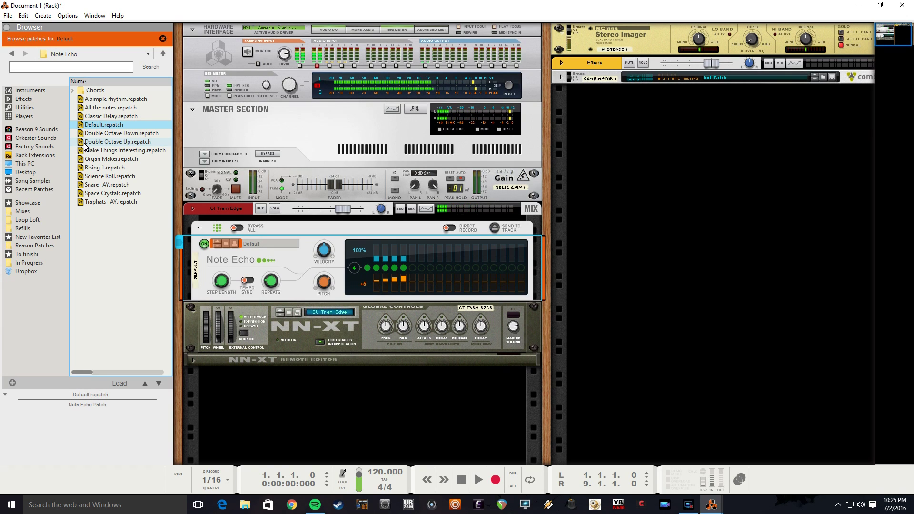
pyautogui.click(110, 134)
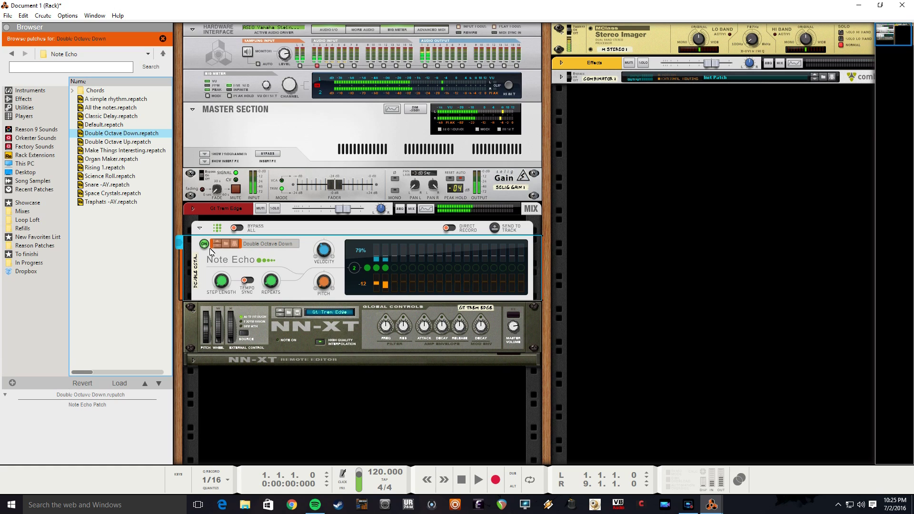
# - Load the Science Roll patch into the Note Echo player and replace it with the Major 7 patch from the Chords folder
pyautogui.click(98, 176)
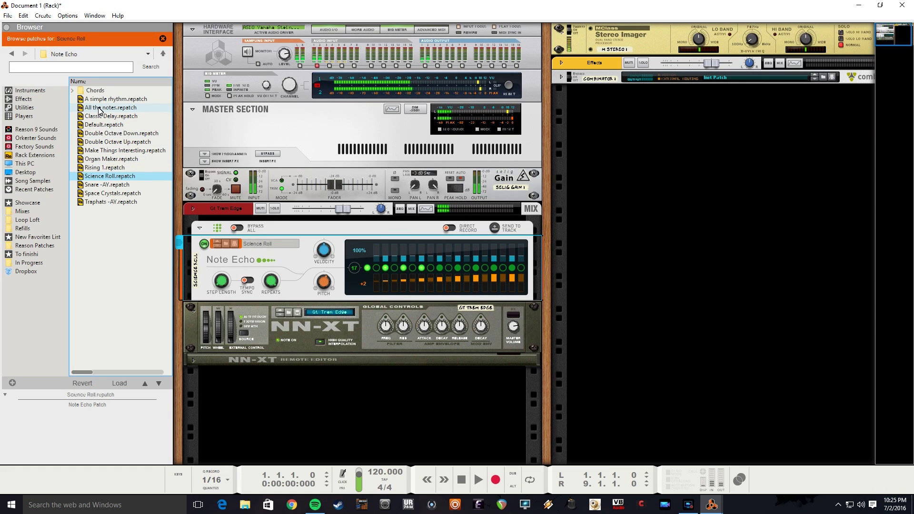
pyautogui.doubleClick(90, 89)
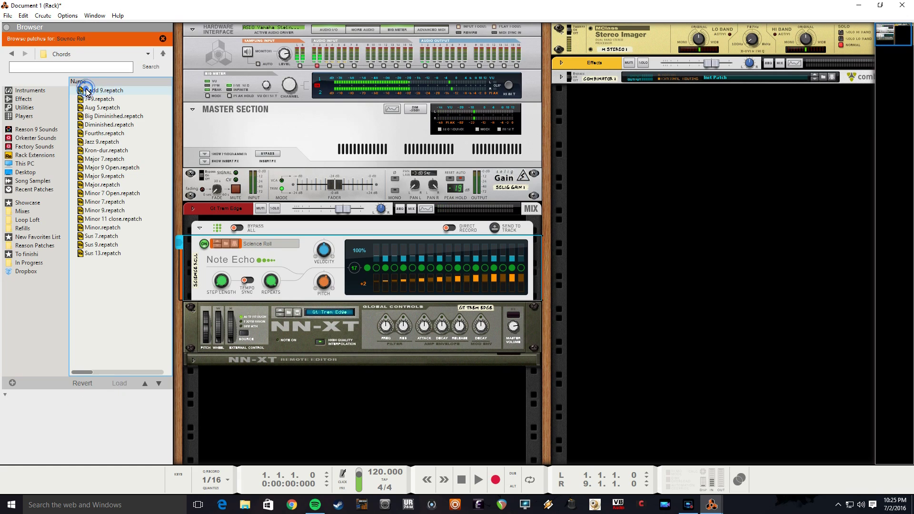
pyautogui.moveTo(88, 158); pyautogui.dragTo(257, 265)
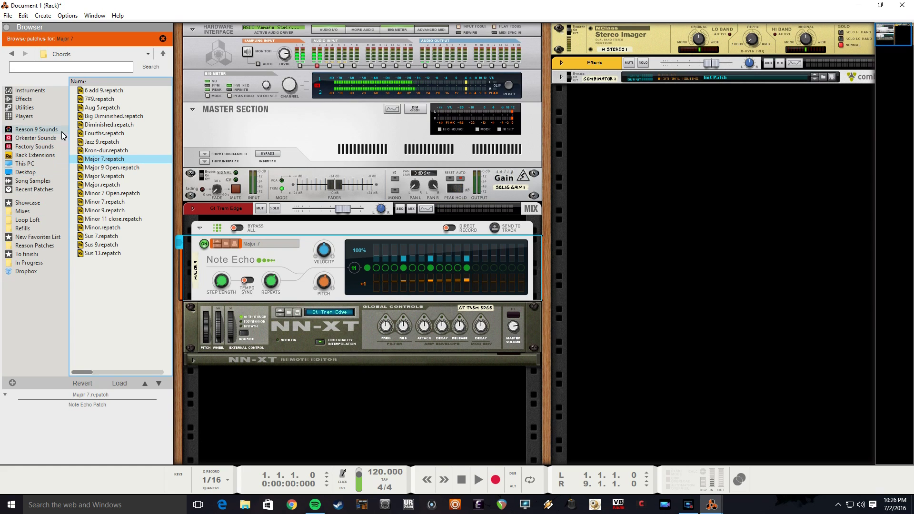
# - Look through the Loop Loft, Refills and Dropbox Refills folders, including LATIN_ACAPELLAS and Sample Magic - Sunrise Sessions, for a loop
pyautogui.click(28, 220)
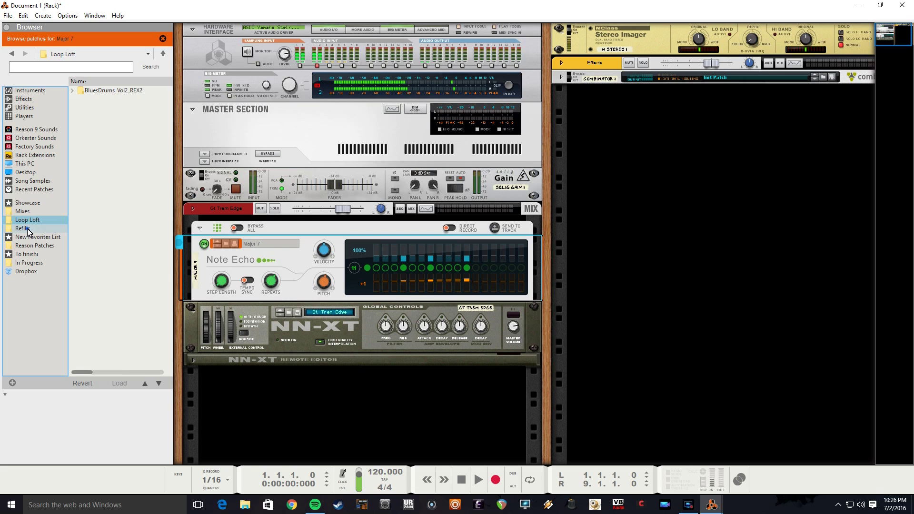
pyautogui.click(24, 229)
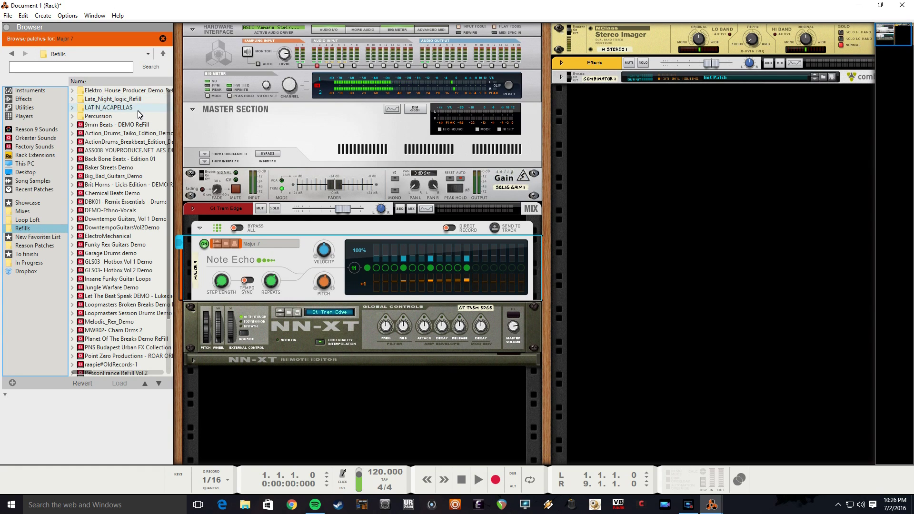
pyautogui.click(110, 90)
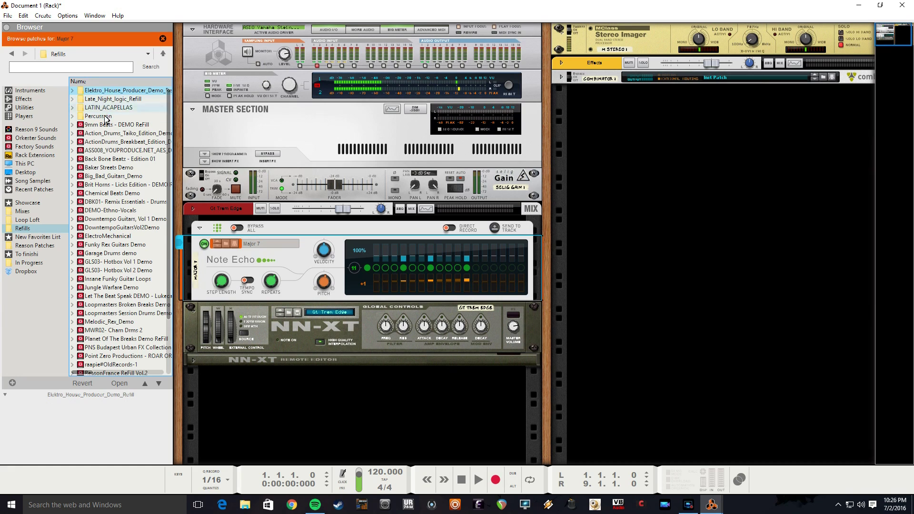
pyautogui.doubleClick(113, 108)
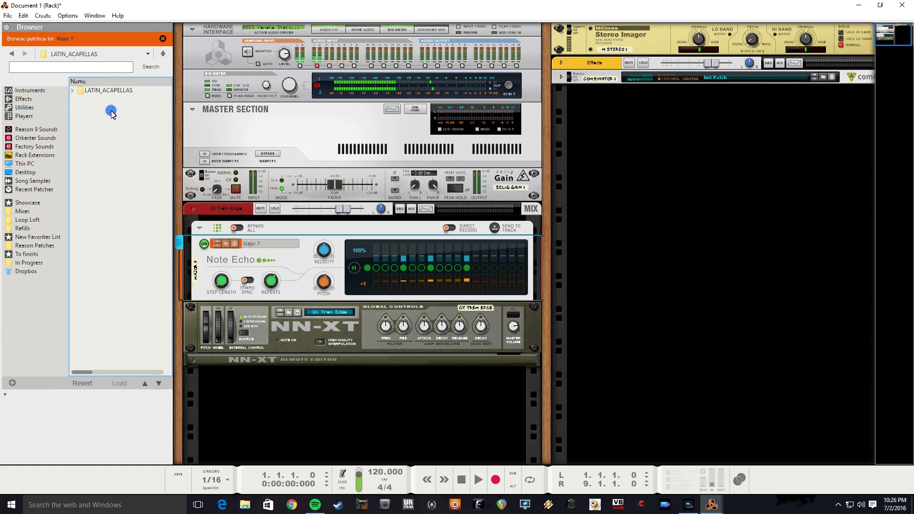
pyautogui.click(80, 99)
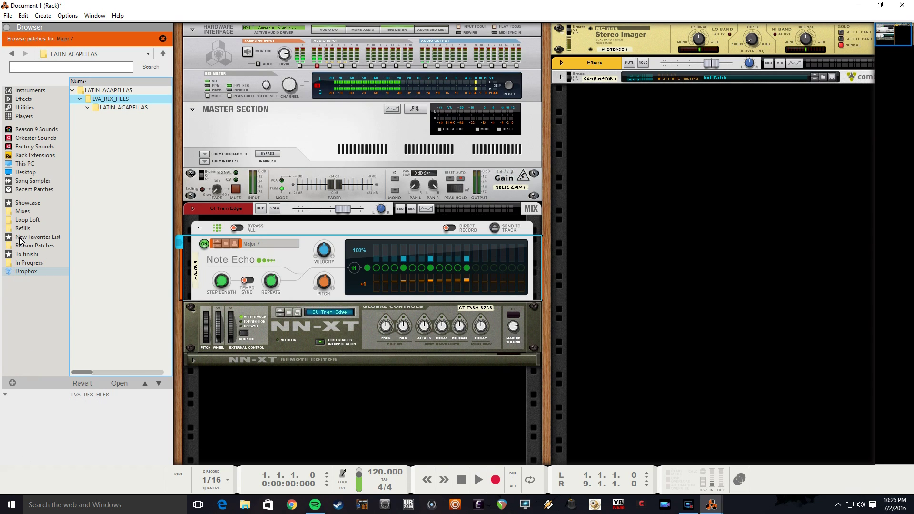
pyautogui.click(2, 271)
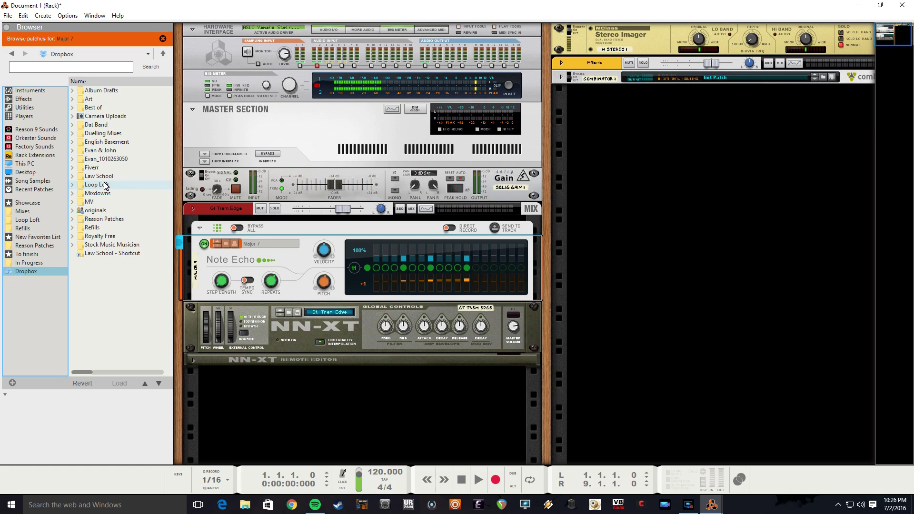
pyautogui.doubleClick(91, 227)
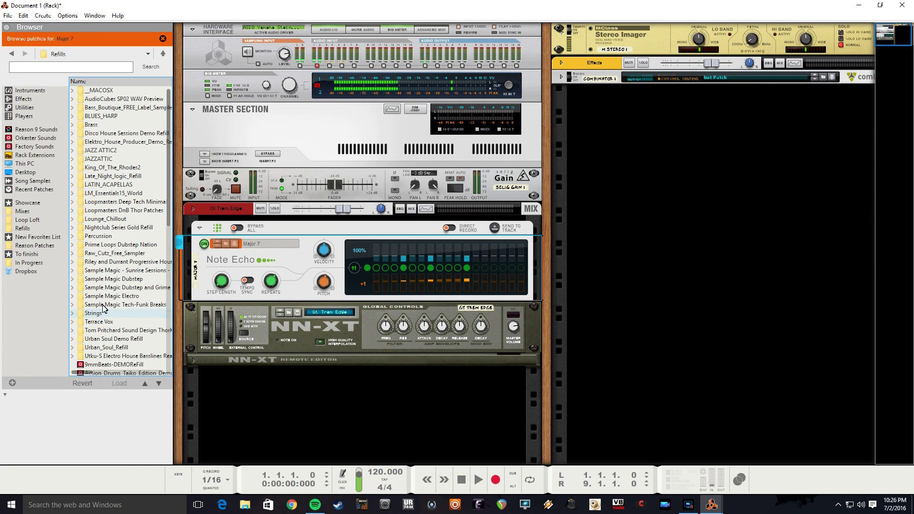
pyautogui.doubleClick(114, 270)
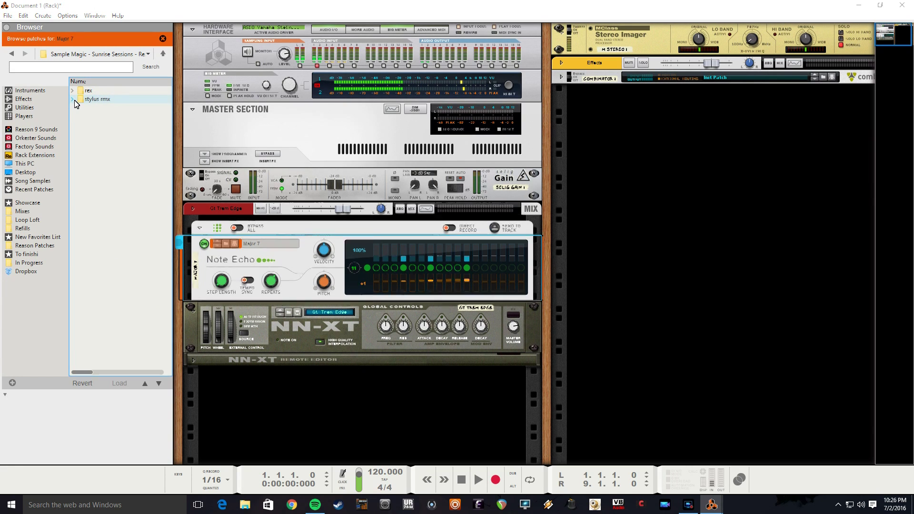
# - Add the srs_xyl100_bouncy3_E loop from the stylus rmx bells & glock - 100bpm folder of Sample Magic - Sunrise Sessions to the sequencer as an audio track
pyautogui.hotkey('alt', 'Tab')
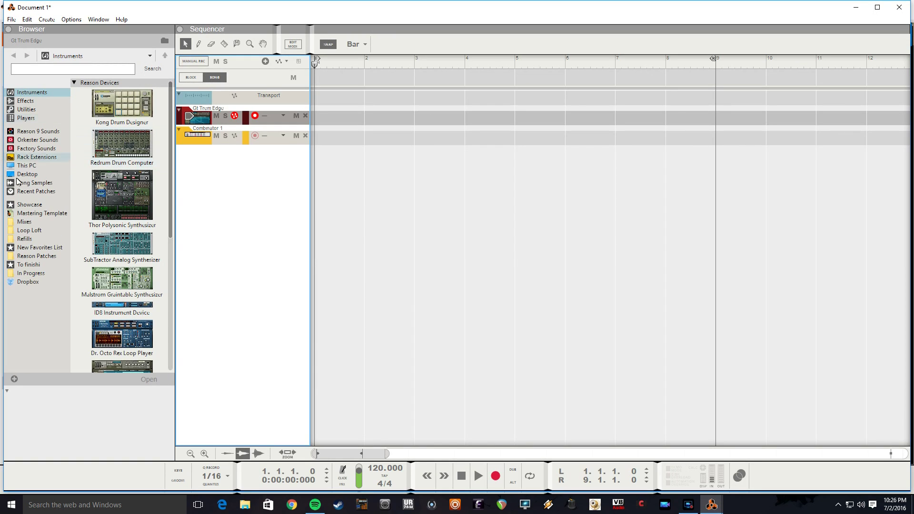
pyautogui.click(20, 281)
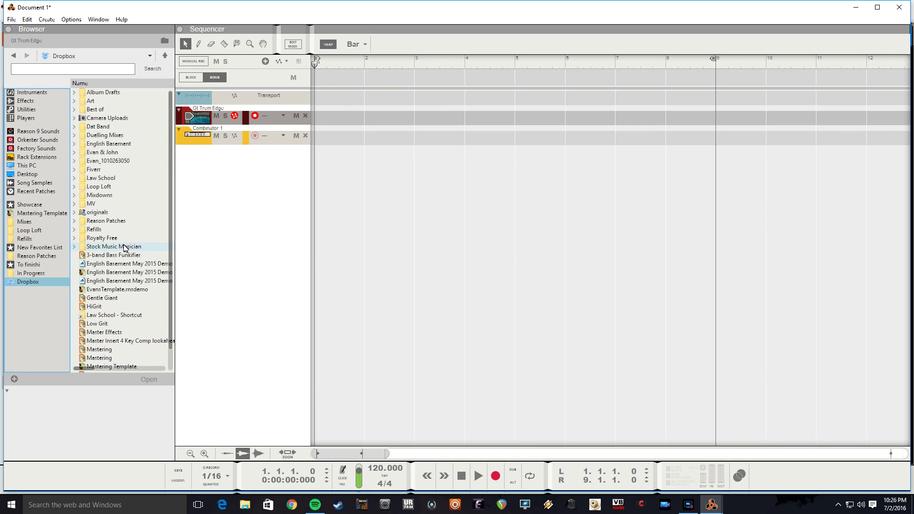
pyautogui.doubleClick(93, 230)
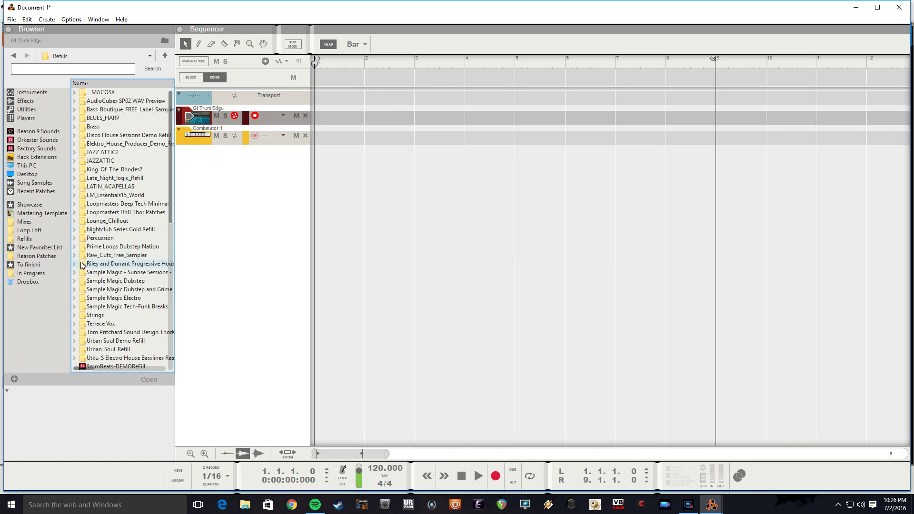
pyautogui.doubleClick(98, 274)
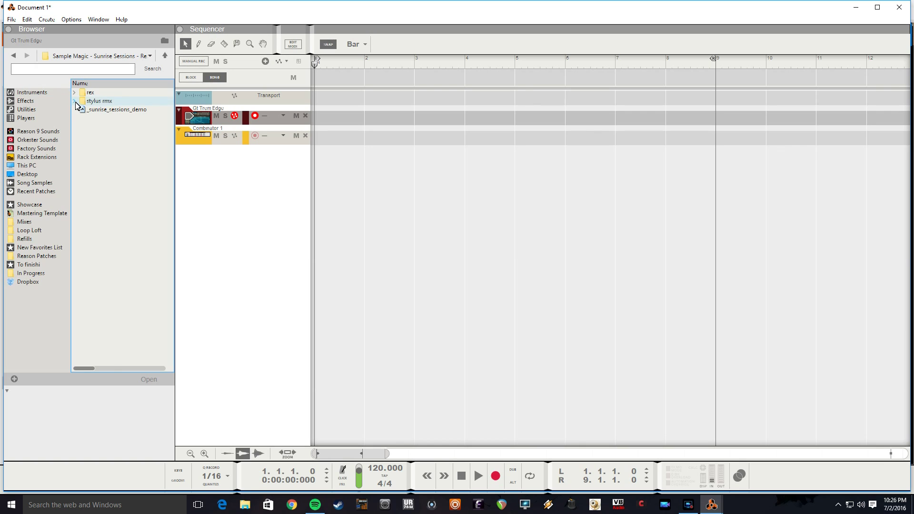
pyautogui.click(74, 101)
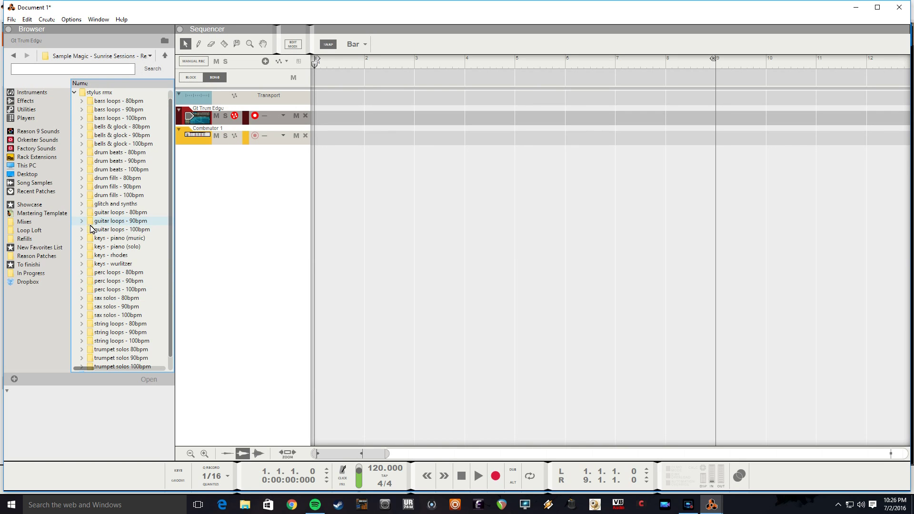
pyautogui.click(81, 144)
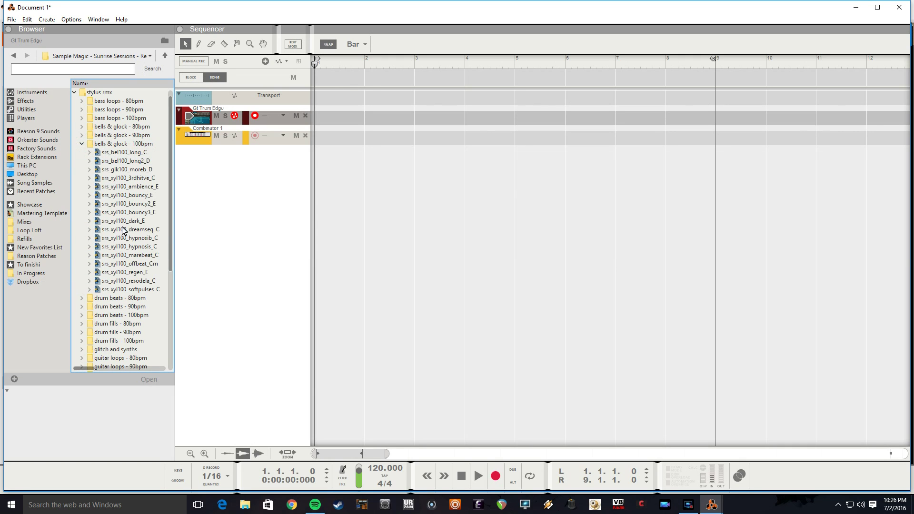
pyautogui.click(96, 212)
pyautogui.moveTo(95, 212); pyautogui.dragTo(218, 170)
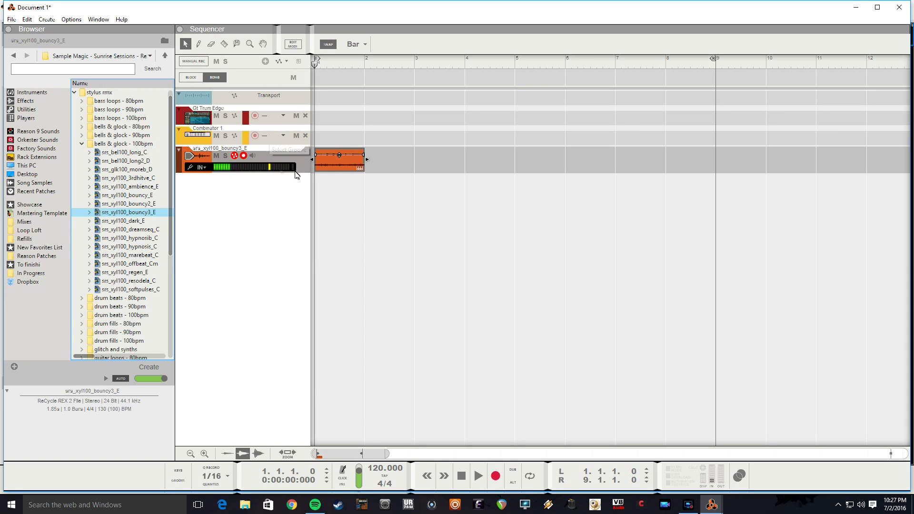
# - Bounce the xylophone loop's audio clip to MIDI and mute the original audio track
pyautogui.rightClick(341, 167)
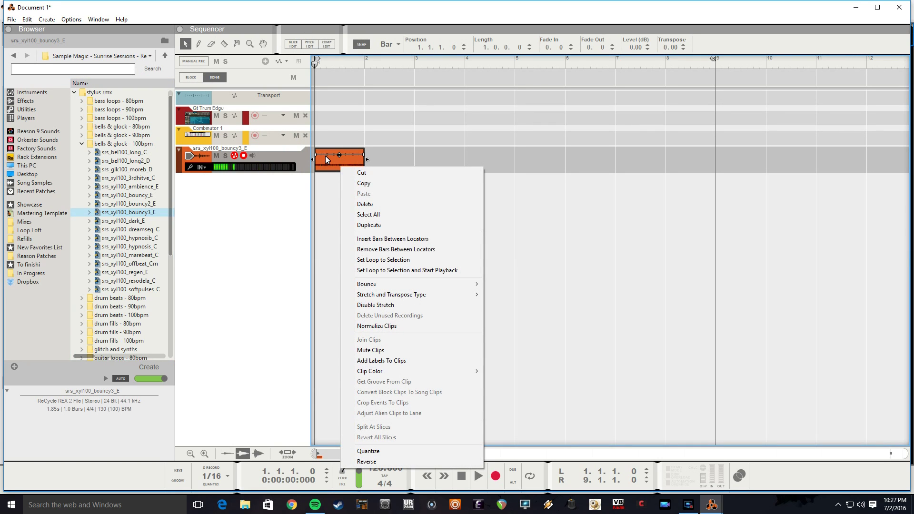
pyautogui.moveTo(361, 284)
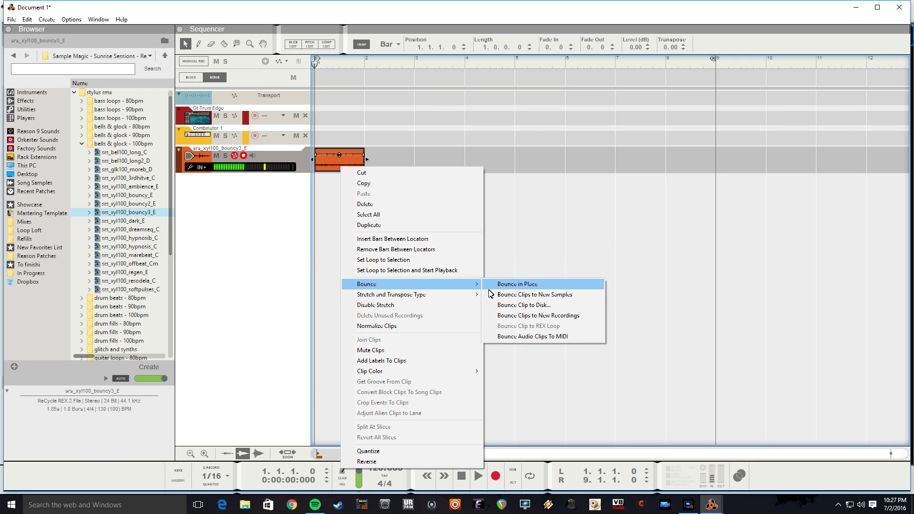
pyautogui.click(525, 336)
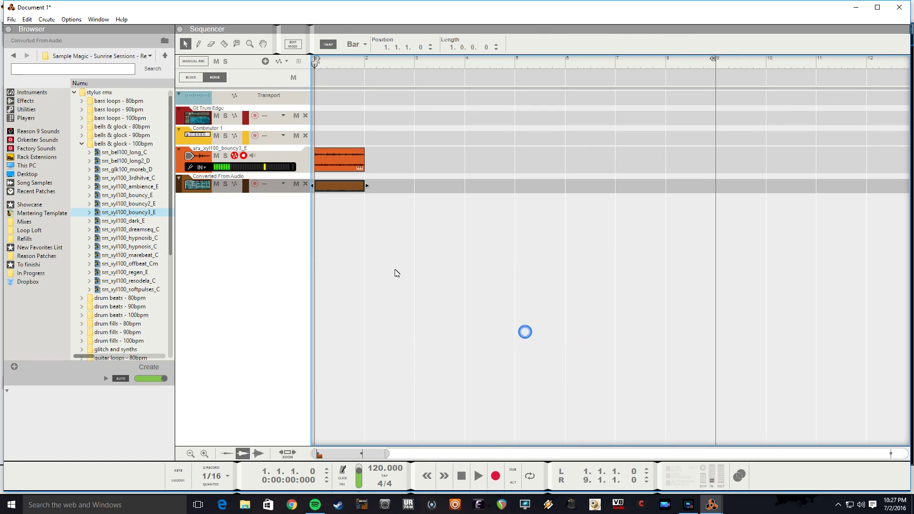
pyautogui.click(217, 156)
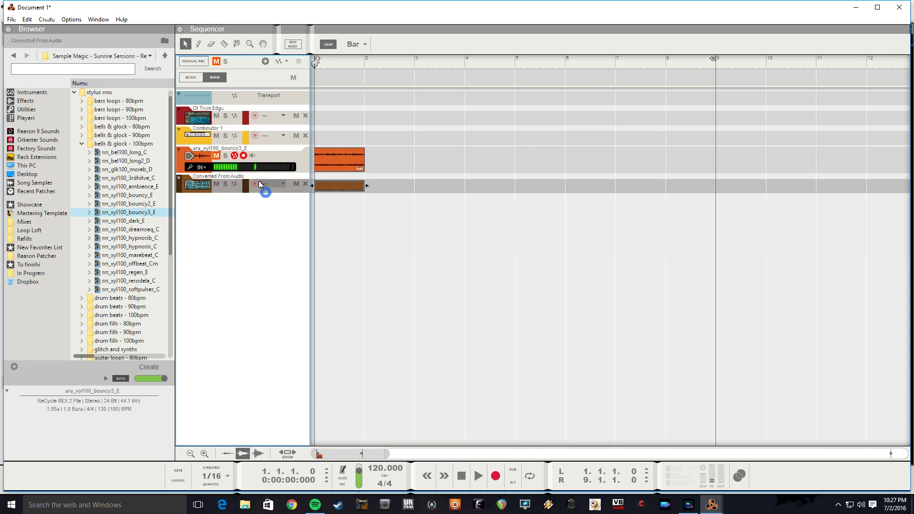
# - Set the loop to the converted MIDI clip, start playback, and unmute the xylophone audio track
pyautogui.rightClick(340, 183)
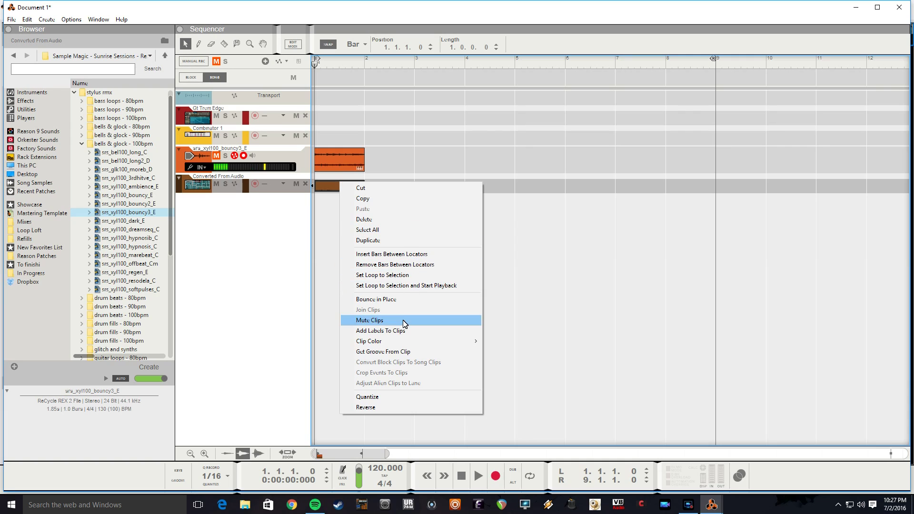
pyautogui.click(406, 285)
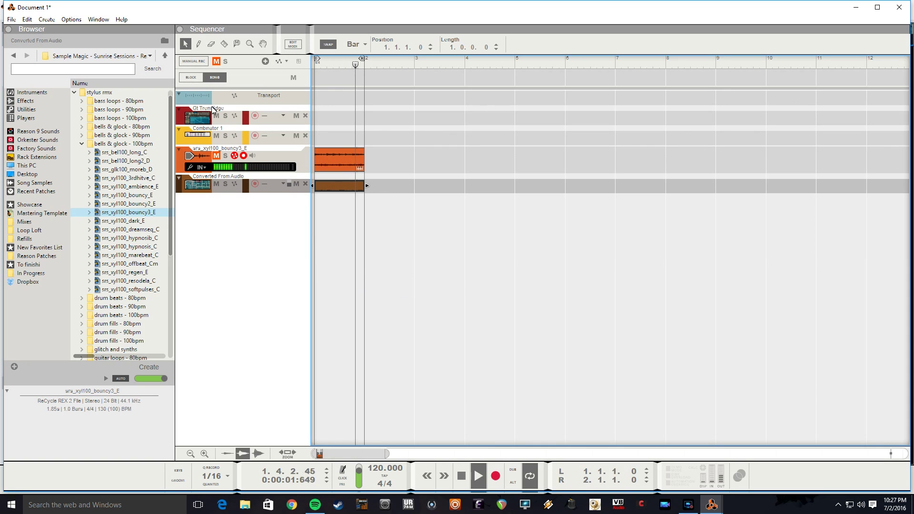
pyautogui.click(215, 157)
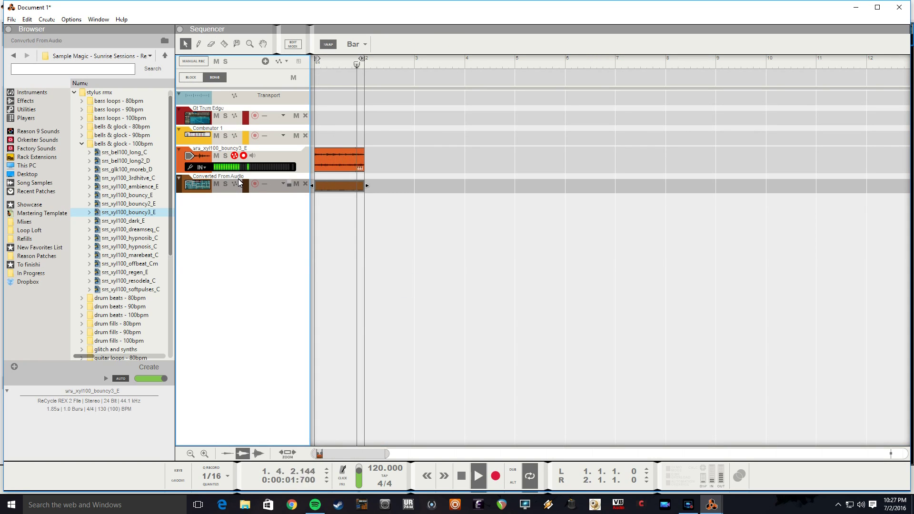
# - Load the Band Pass Trance -AS patch from 4 Plucks & Mallets into the Converted From Audio instrument in the rack and stop playback
pyautogui.hotkey('alt', 'Tab')
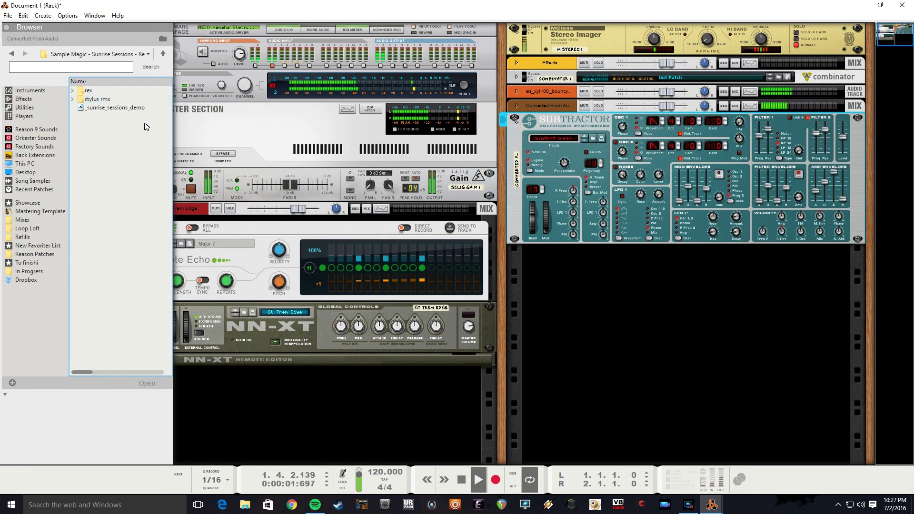
pyautogui.click(41, 133)
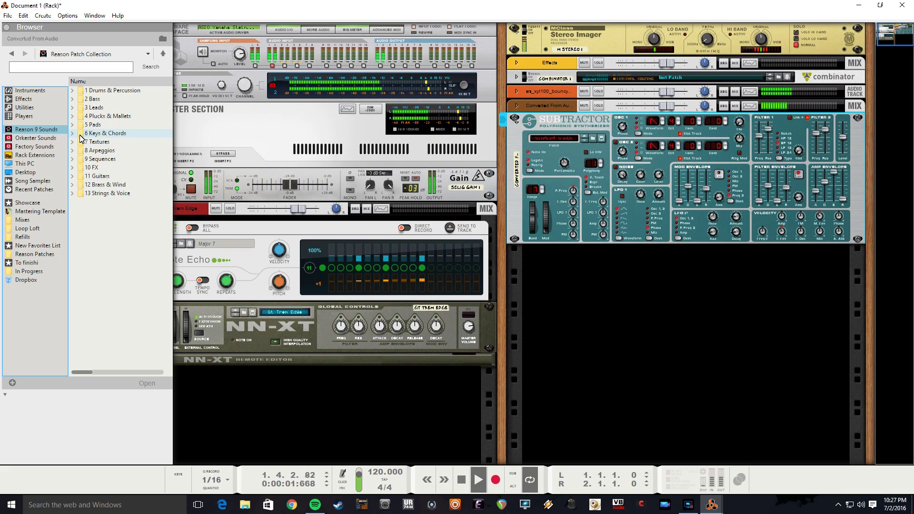
pyautogui.click(80, 117)
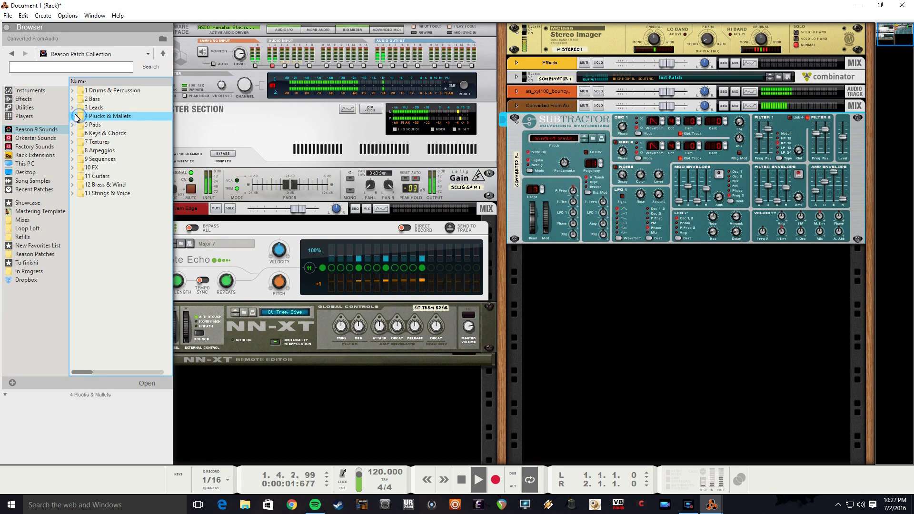
pyautogui.click(77, 117)
pyautogui.click(123, 163)
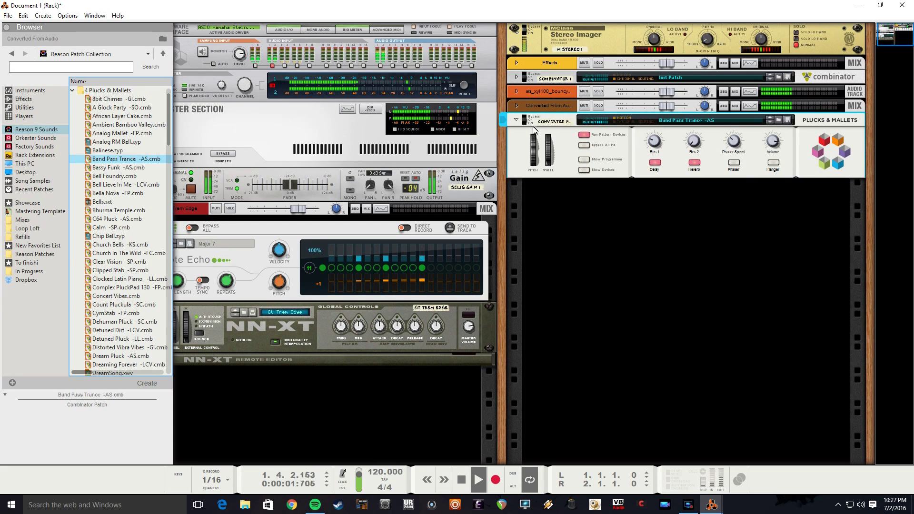
pyautogui.moveTo(547, 143); pyautogui.dragTo(553, 146)
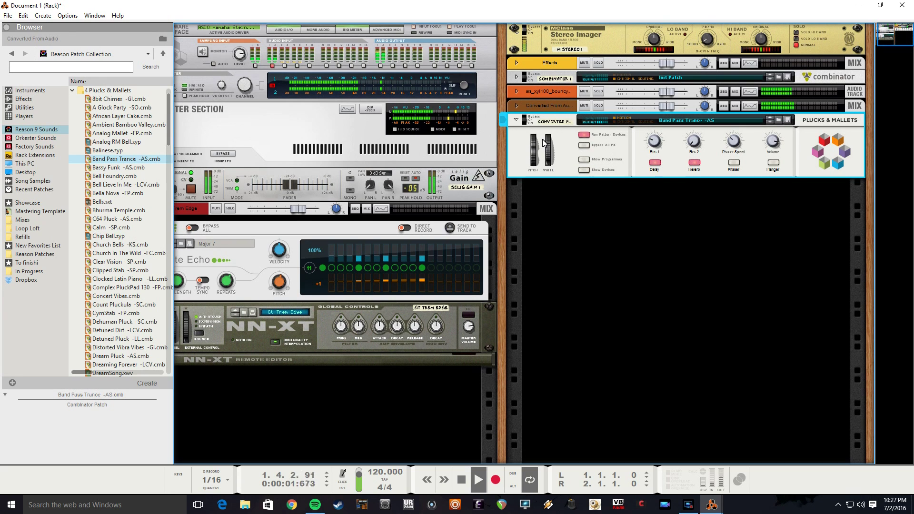
pyautogui.press('space')
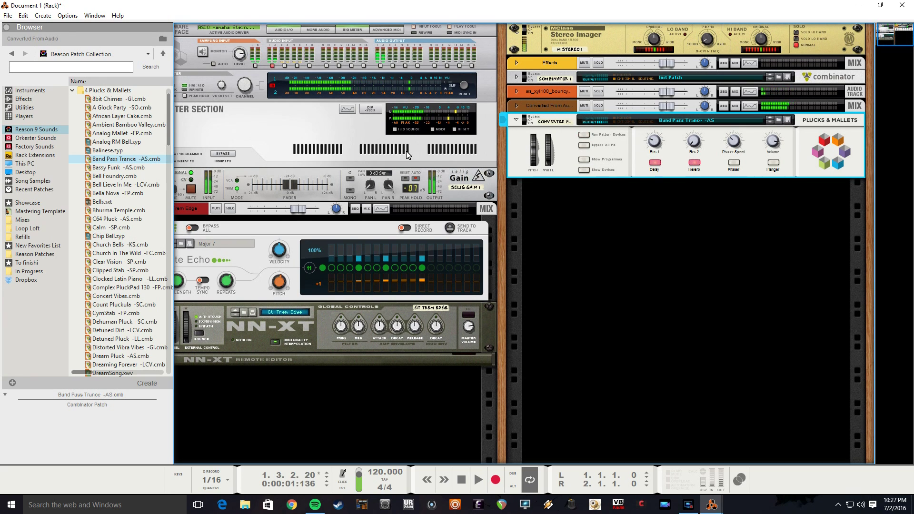
# - Return to the sequencer window and mute the xylophone loop's audio track
pyautogui.hotkey('alt', 'Tab')
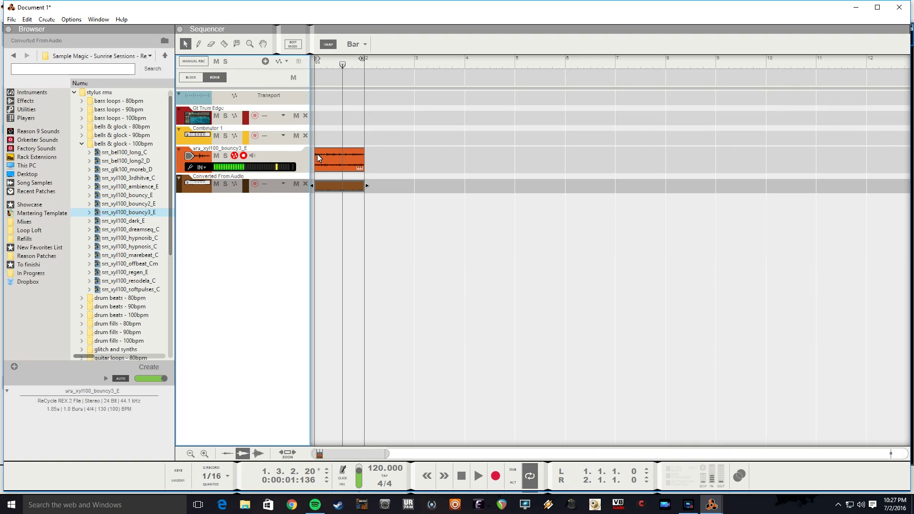
pyautogui.click(216, 156)
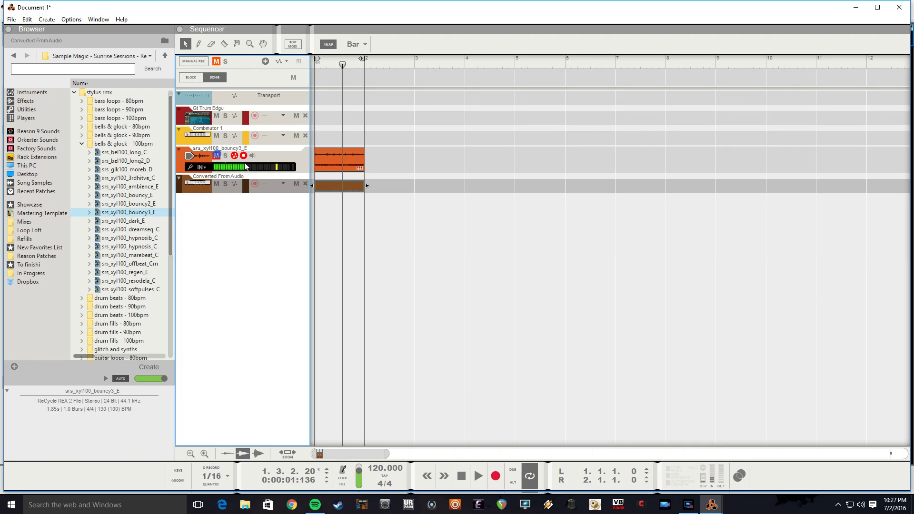